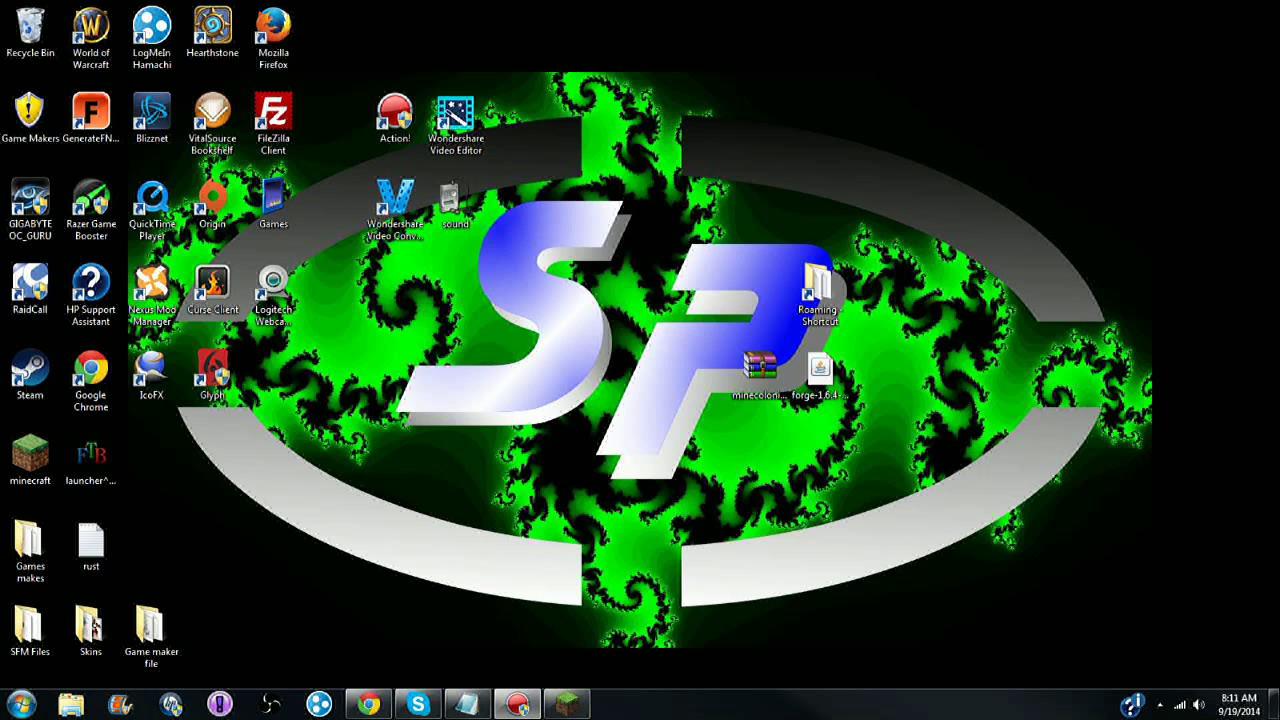
Bring Chrome back on the MineColonies PUBLIC BETA 1.6.4.5 thread and check the account menu
mouse_move(369, 704)
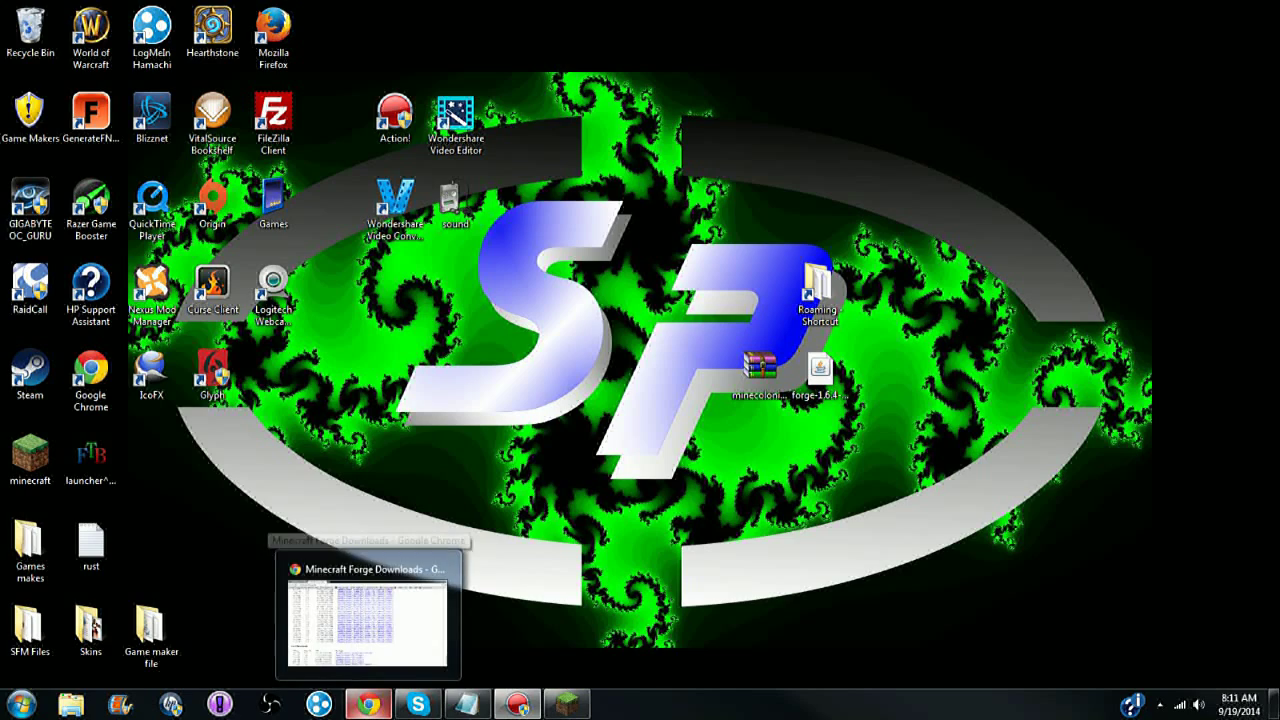
left_click(367, 620)
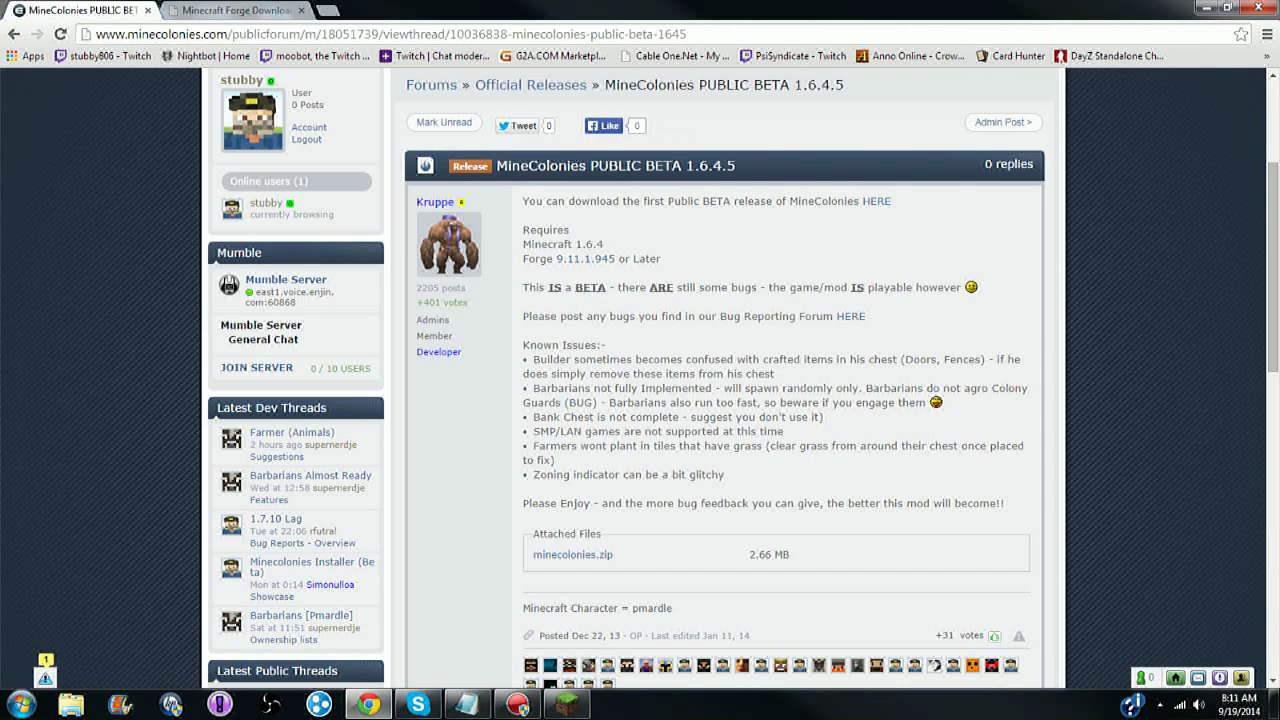
scroll(530, 325, "up", 3)
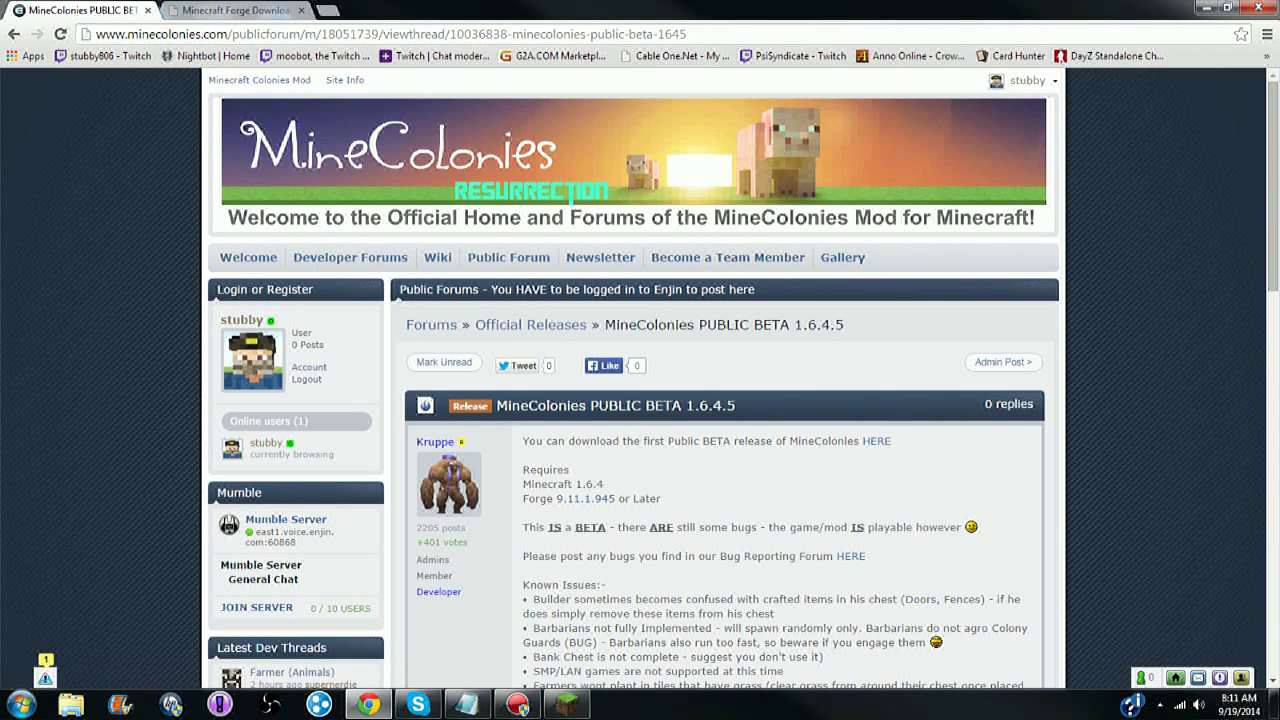
left_click(1027, 80)
left_click(1027, 80)
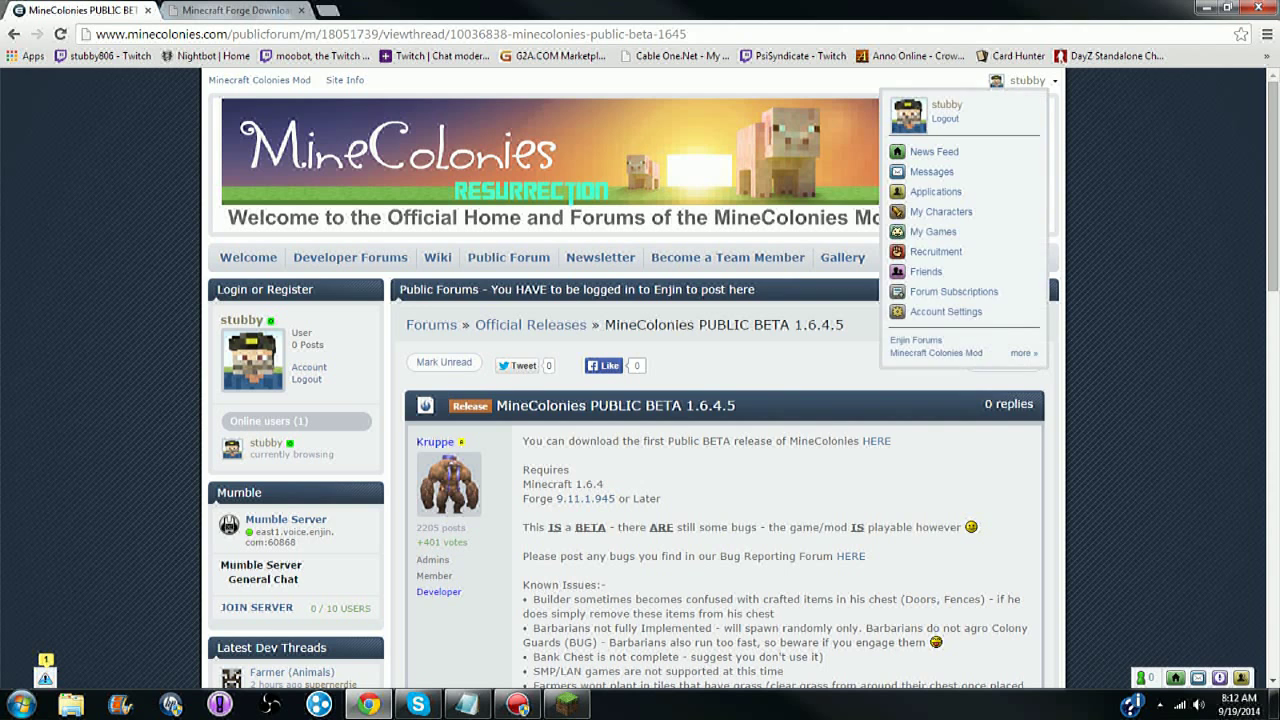
Review the post's requirements (Minecraft 1.6.4, Forge 9.11.1.945 or later), then go to Forge Downloads
scroll(635, 380, "down", 5)
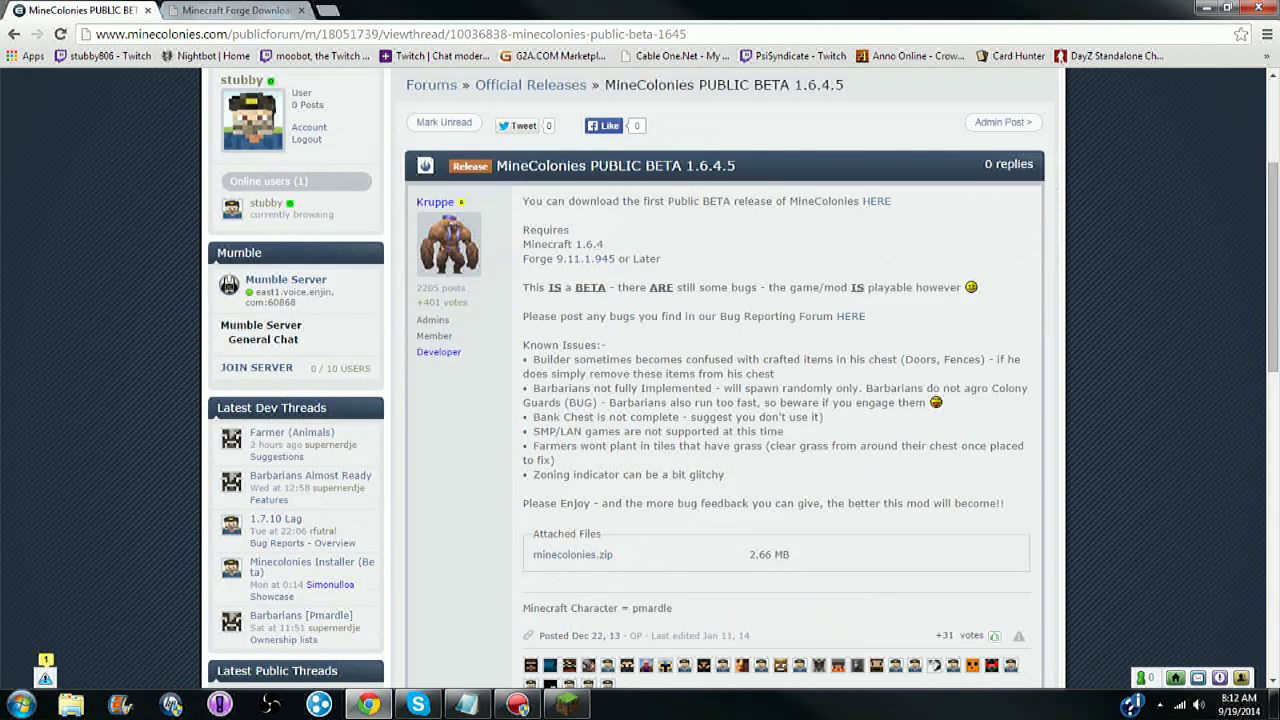
scroll(725, 380, "up", 1)
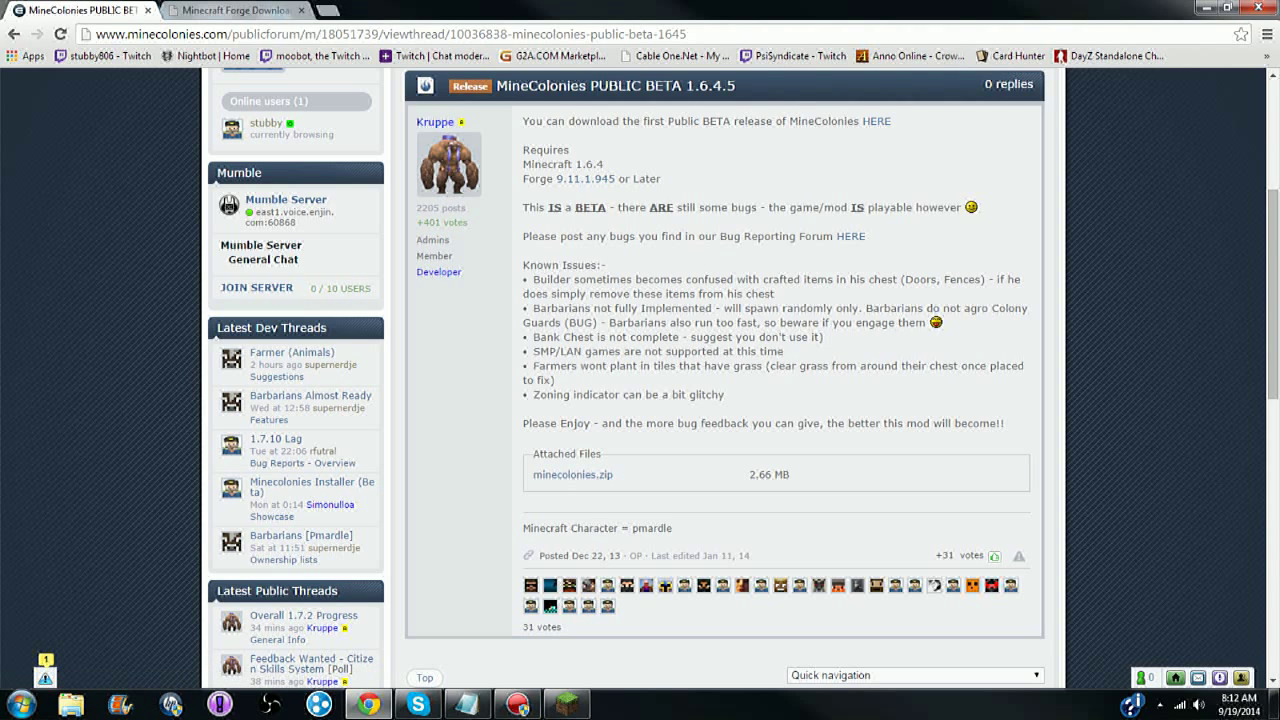
left_click(236, 10)
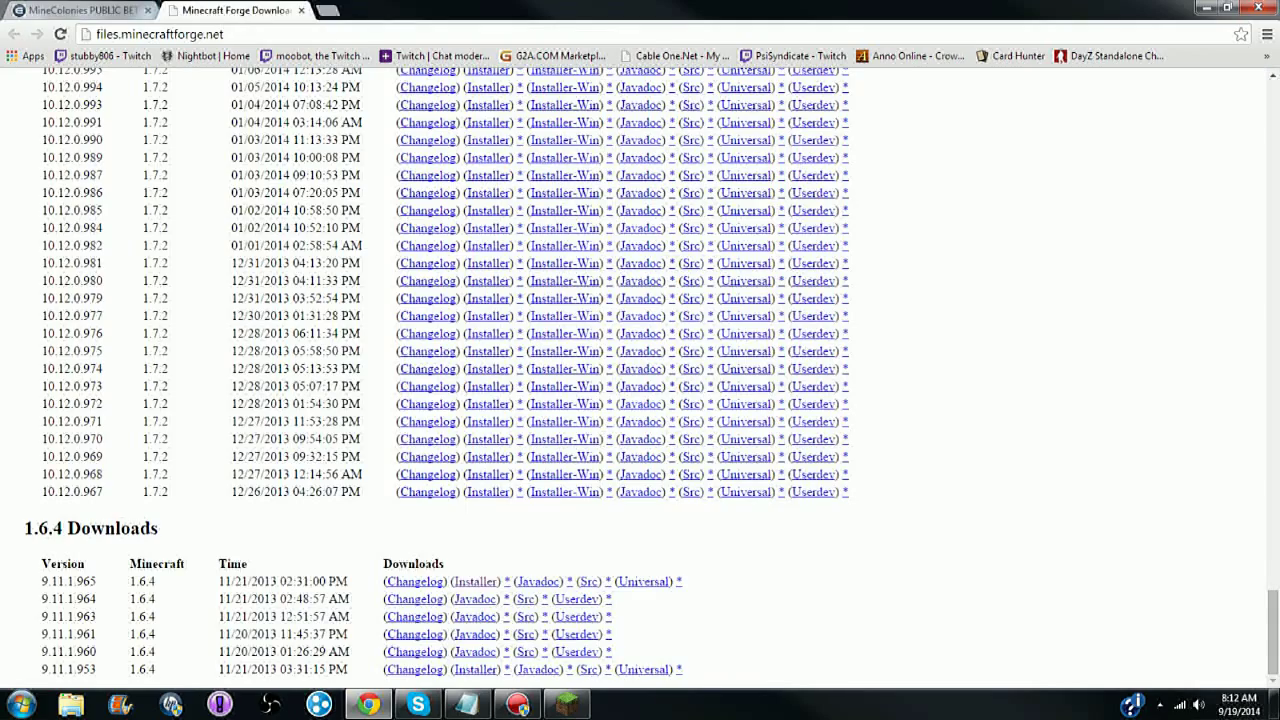
Scroll the Forge downloads page to the 1.6.4 builds, newest 9.11.1.965
scroll(745, 622, "up", 20)
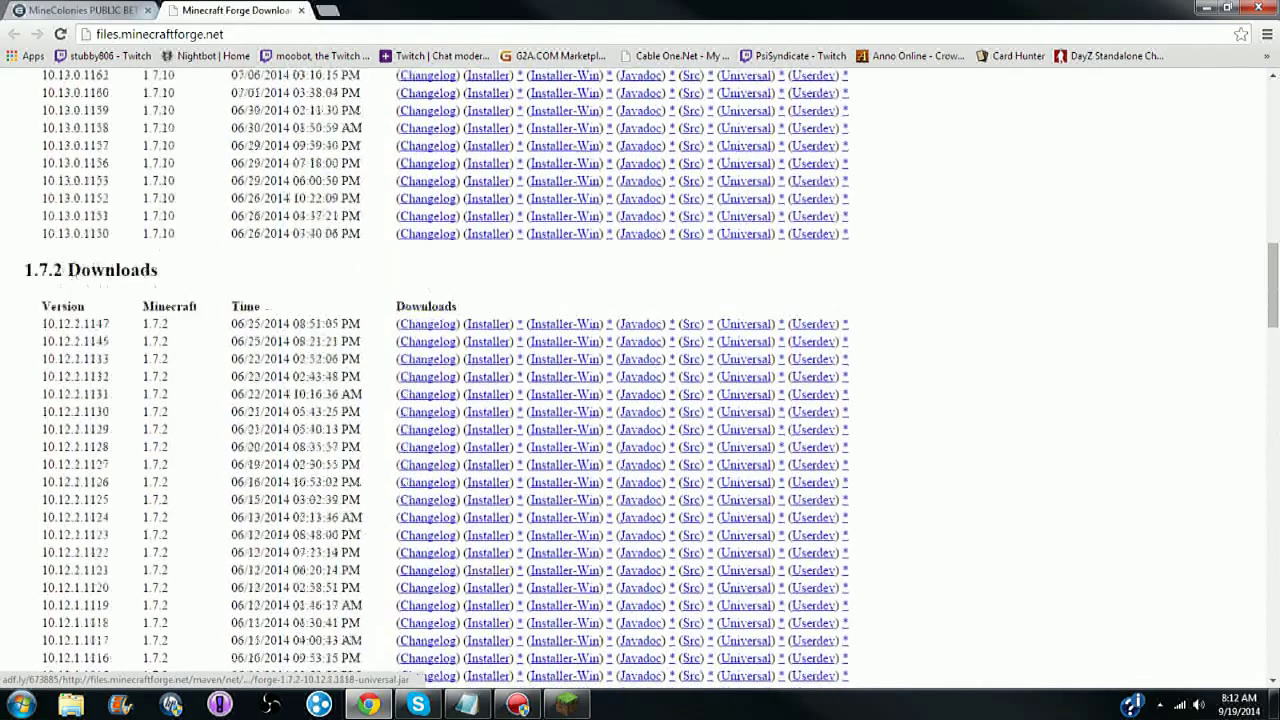
scroll(745, 622, "up", 20)
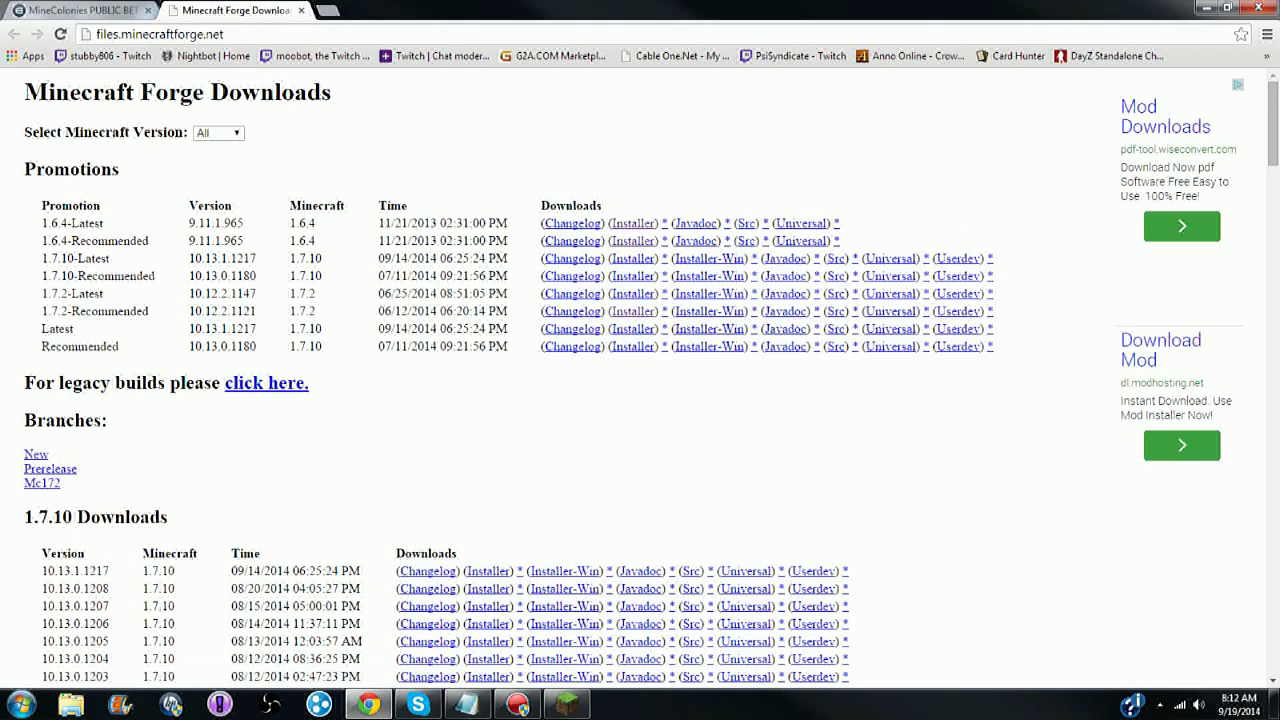
scroll(640, 380, "down", 20)
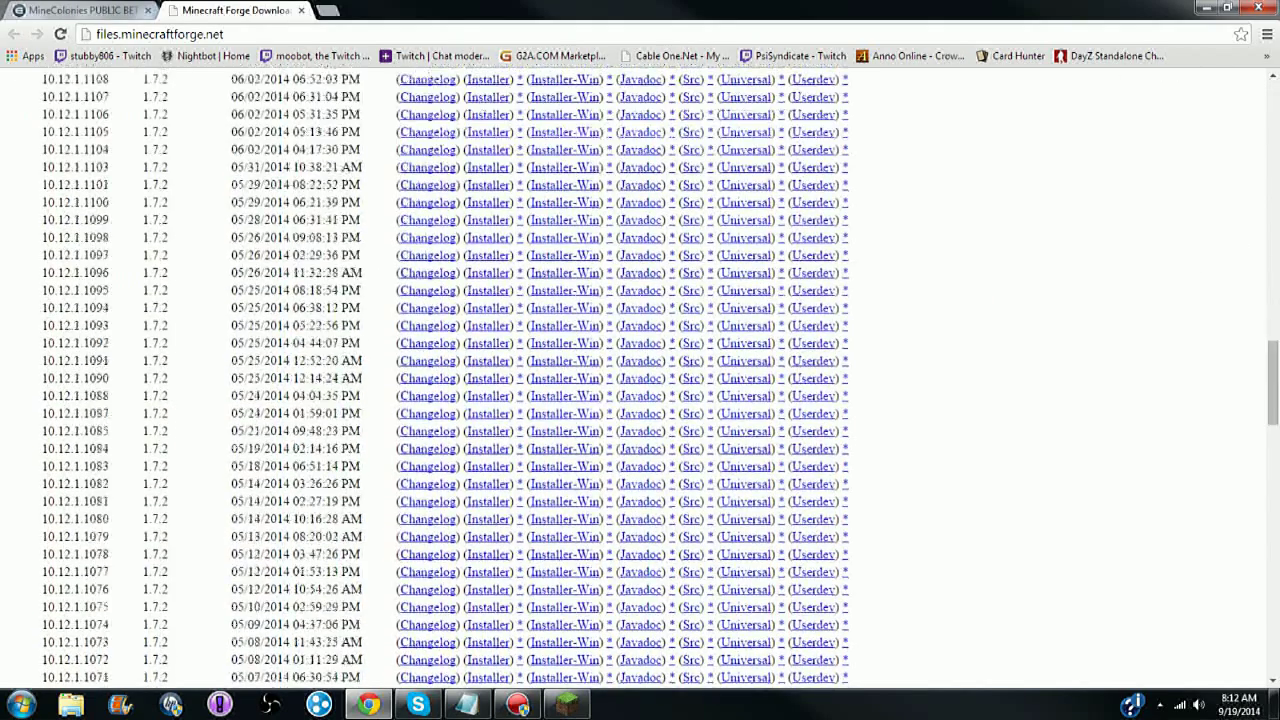
scroll(640, 380, "down", 10)
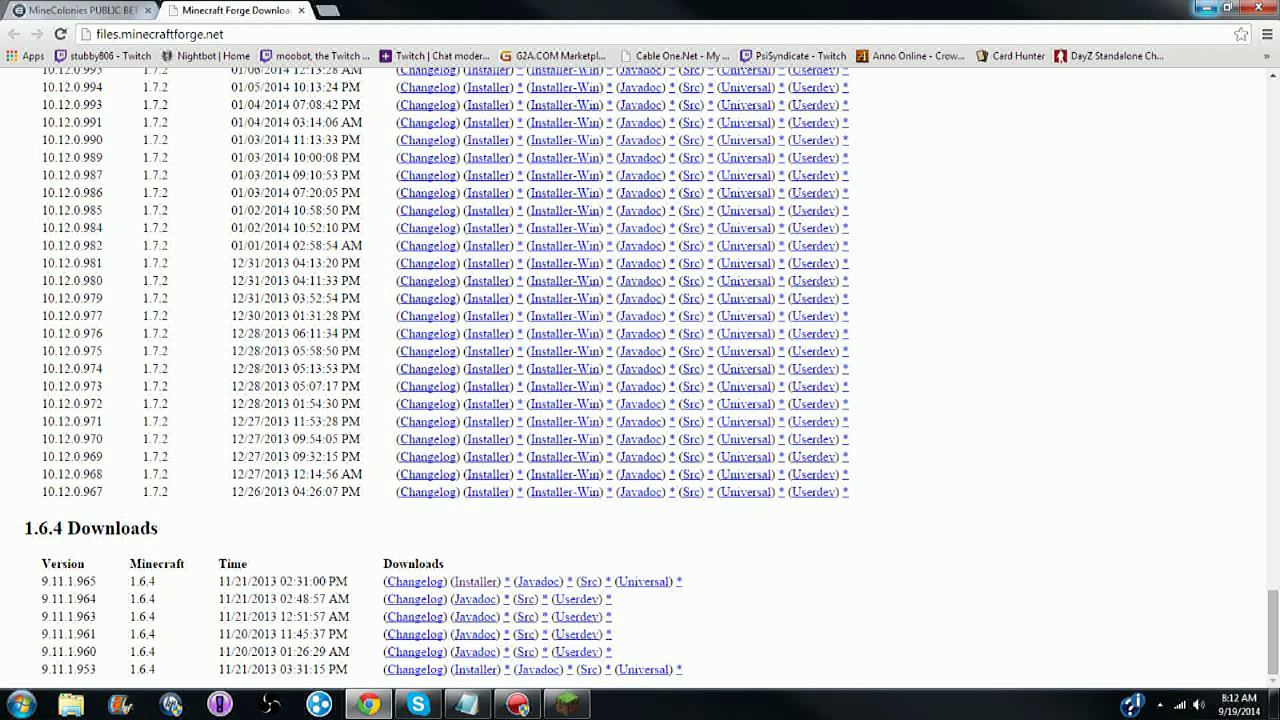
Run the desktop Forge installer to install the 9.11.1.965 client into .minecraft
left_click(1205, 7)
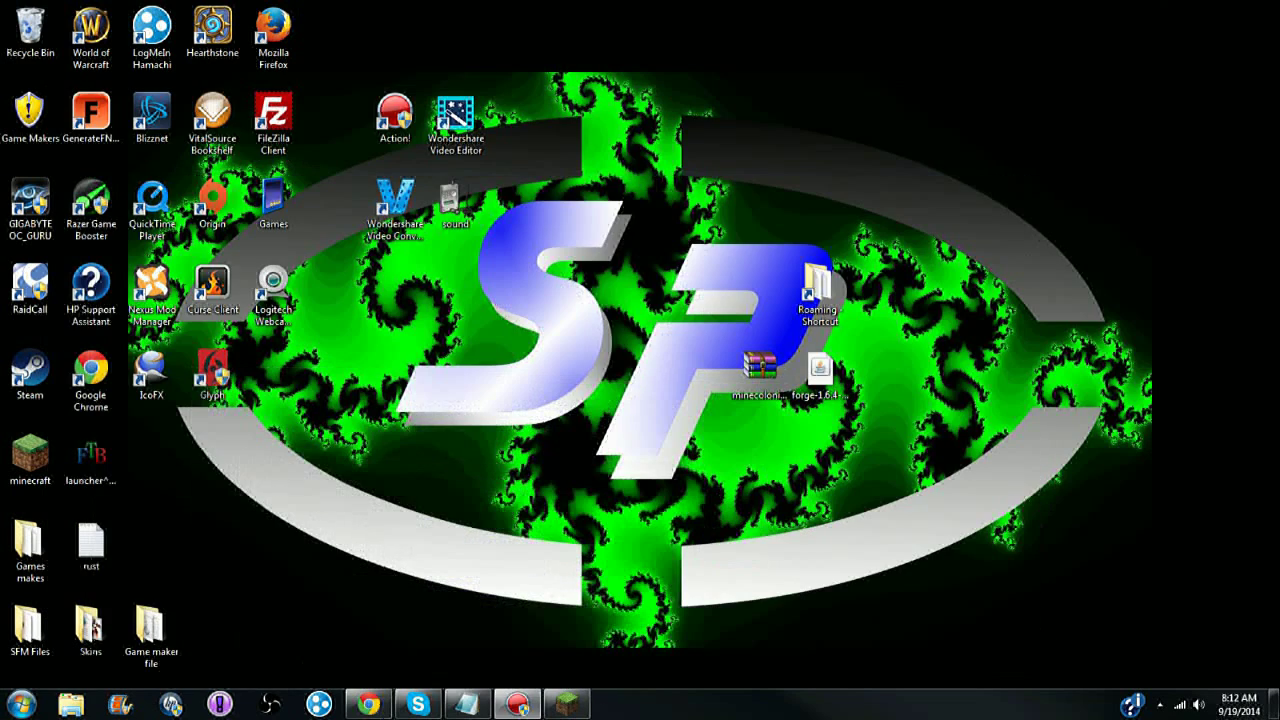
left_click_drag(650, 348, 880, 436)
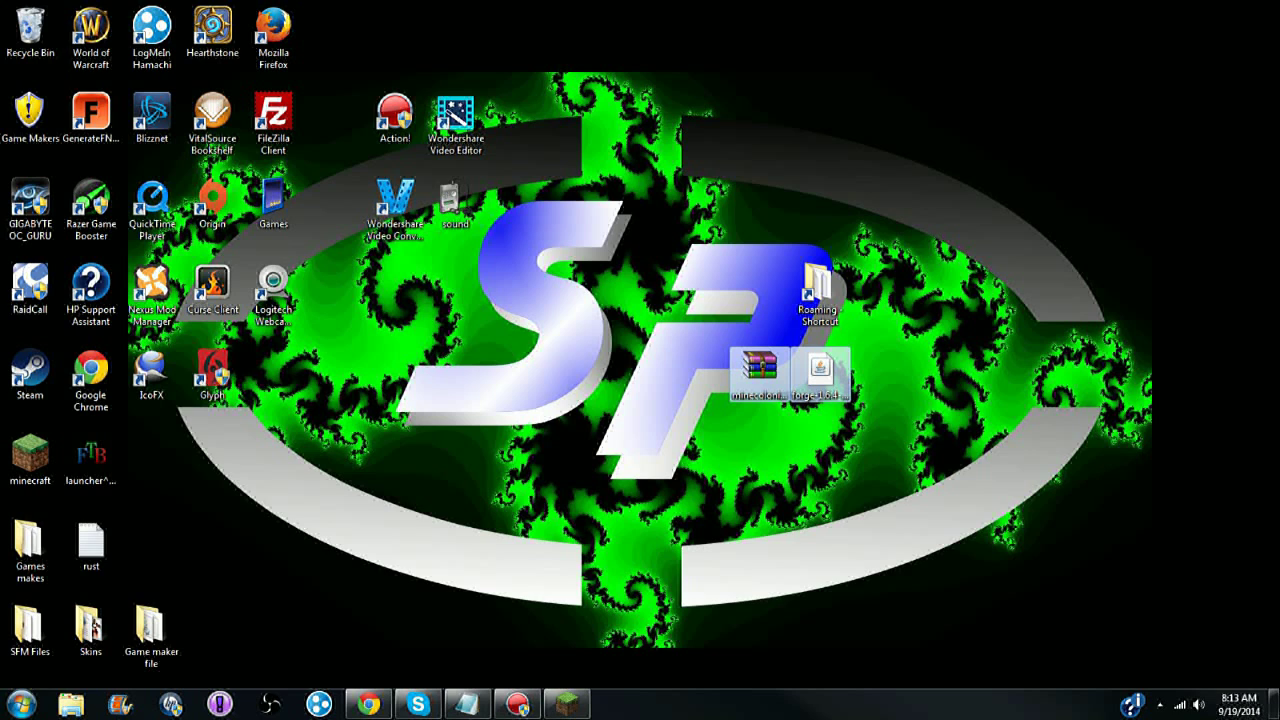
left_click(820, 378)
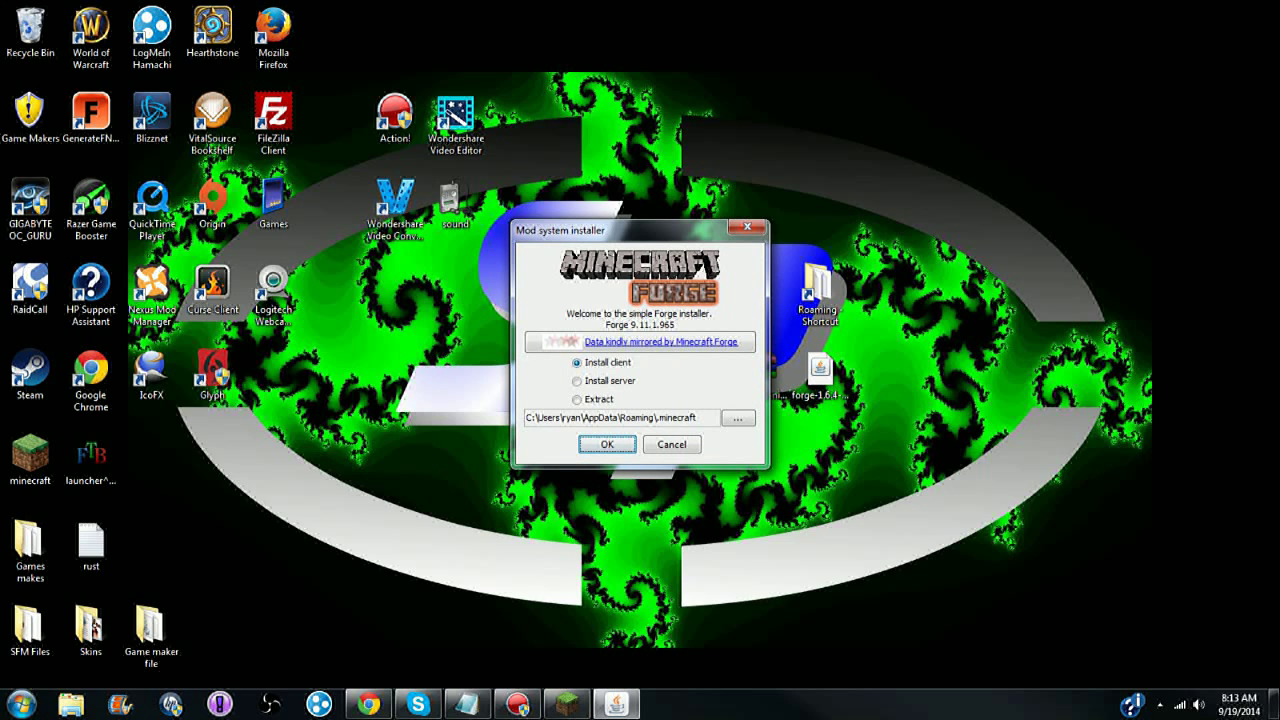
key("Return")
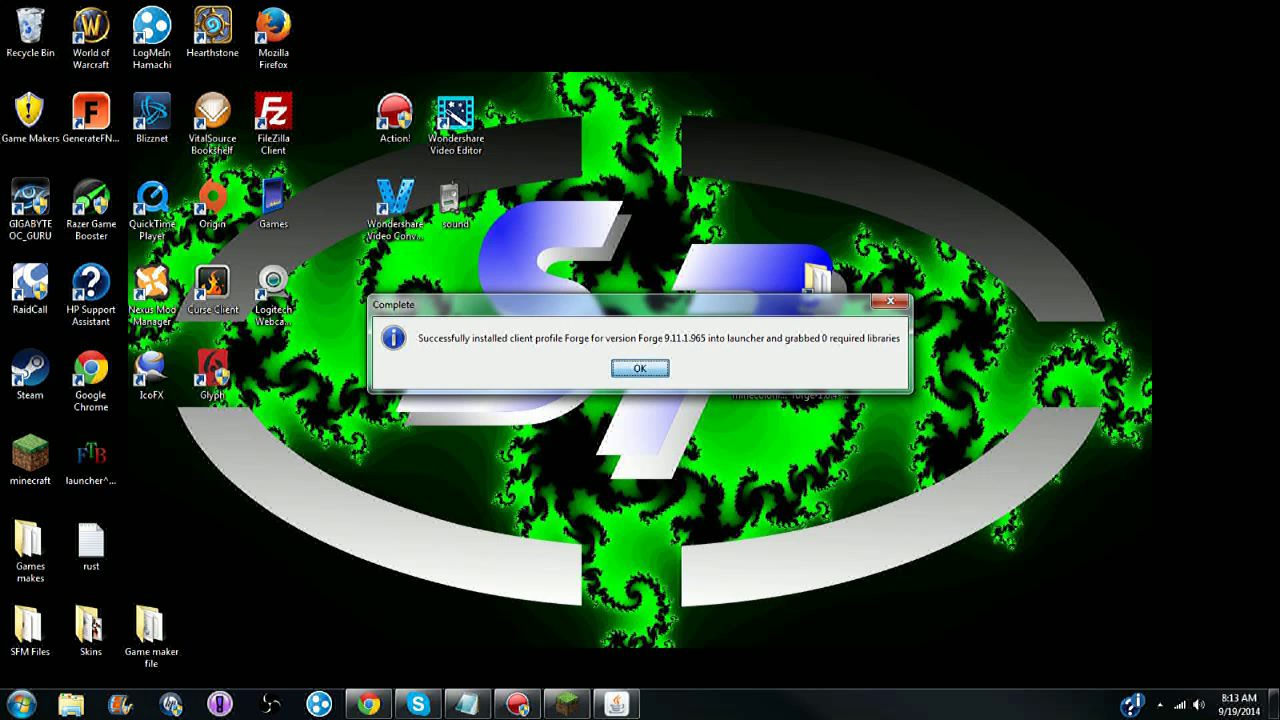
key("Return")
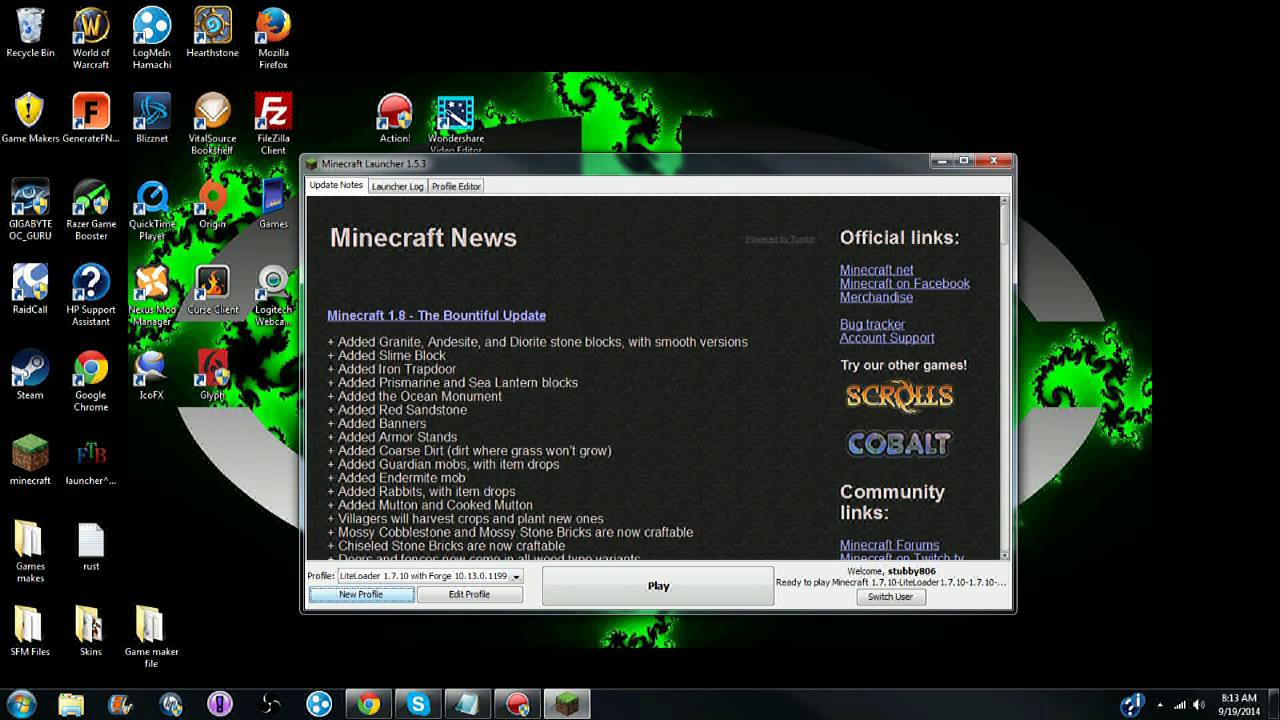
Start a new profile, browse its game version list, then close the Profile Editor
left_click(361, 594)
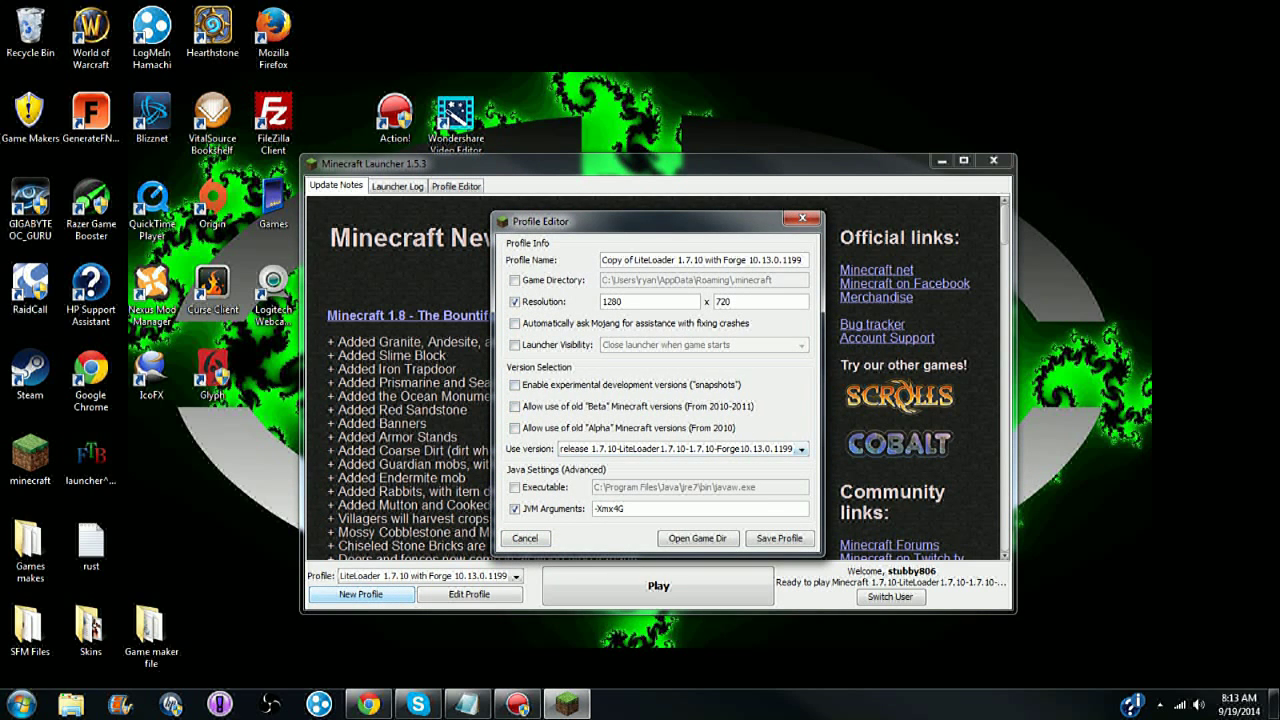
left_click(801, 449)
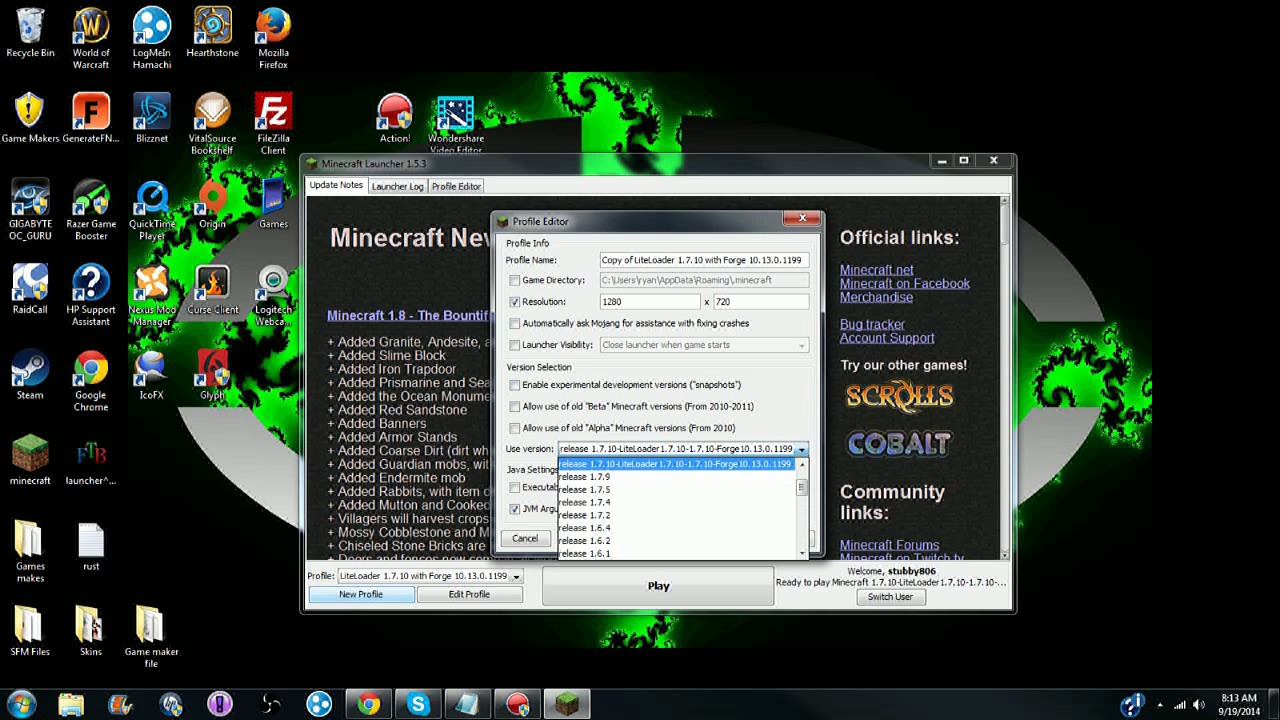
scroll(680, 508, "down", 5)
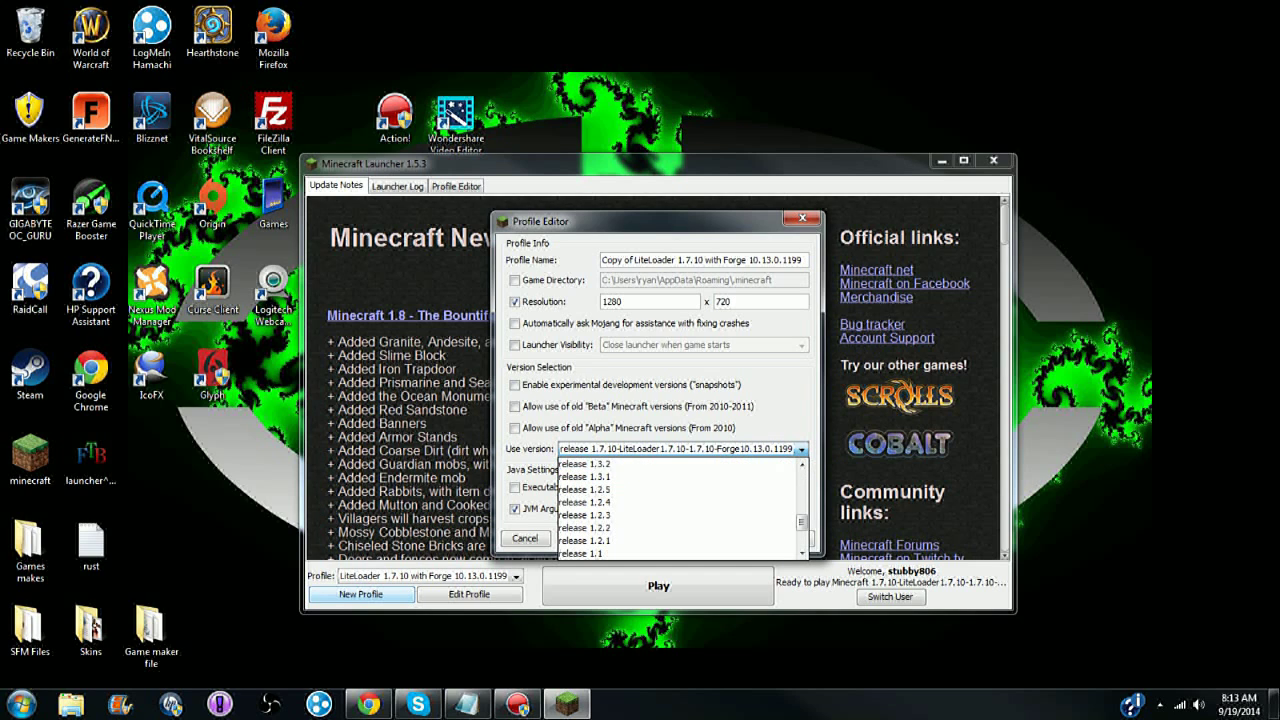
scroll(680, 508, "down", 2)
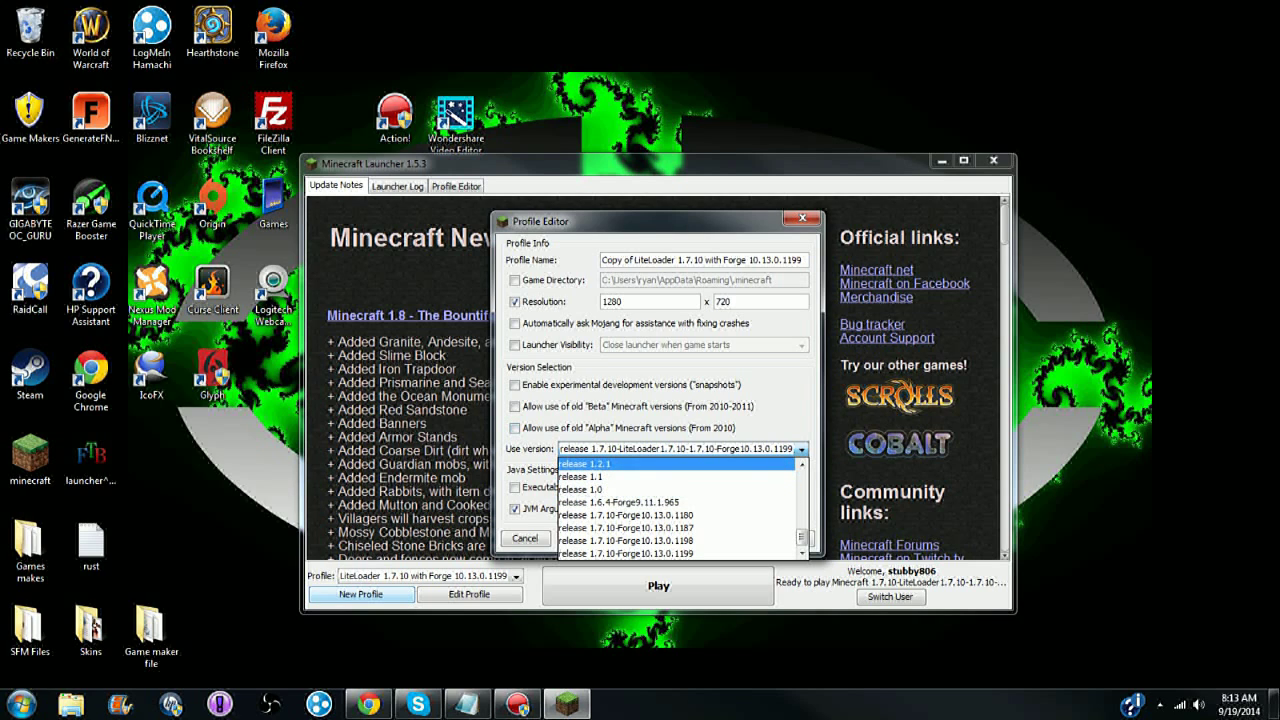
left_click(802, 218)
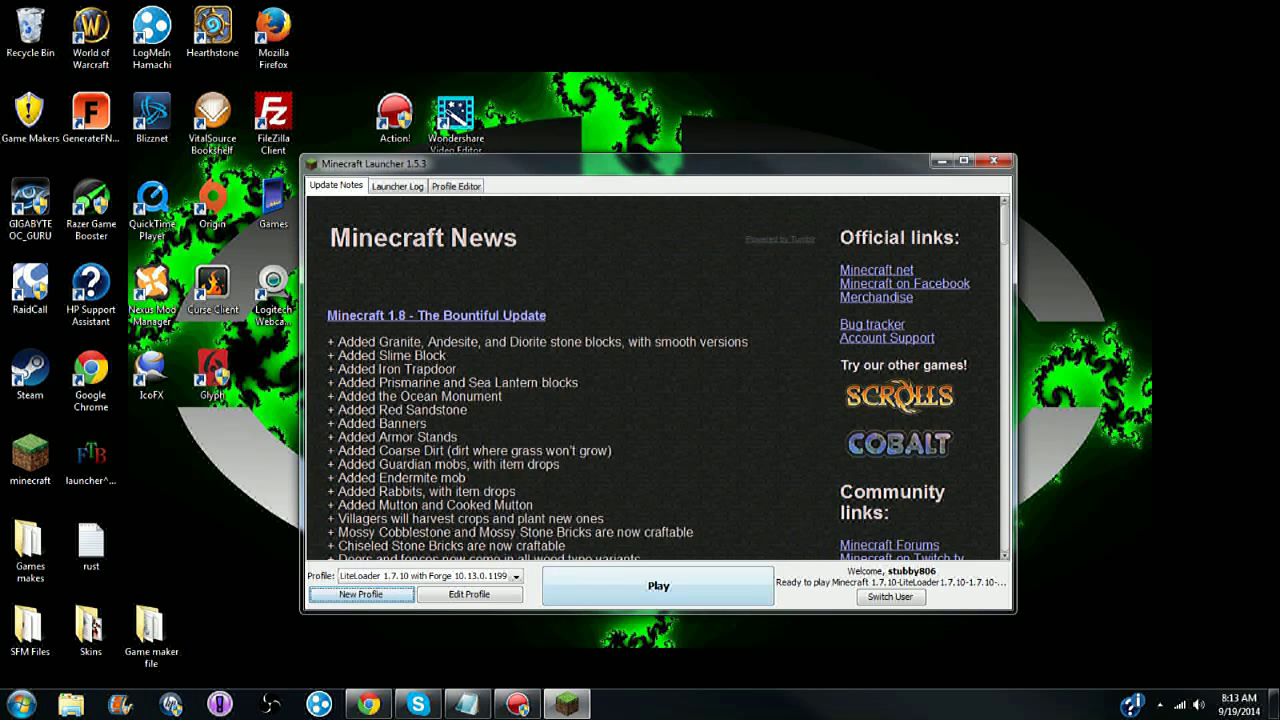
Select the 'minecolonies 2' profile for 1.6.4-Forge9.11.1.965 and close the launcher
left_click(516, 576)
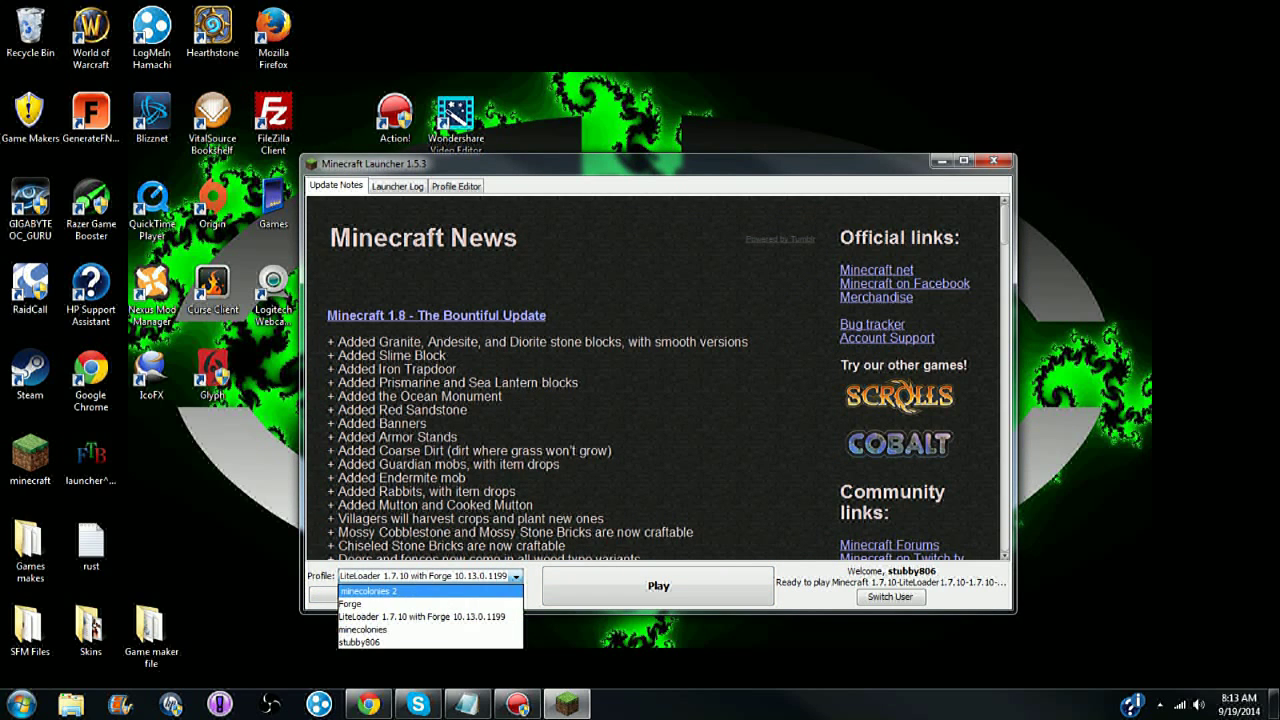
left_click(470, 591)
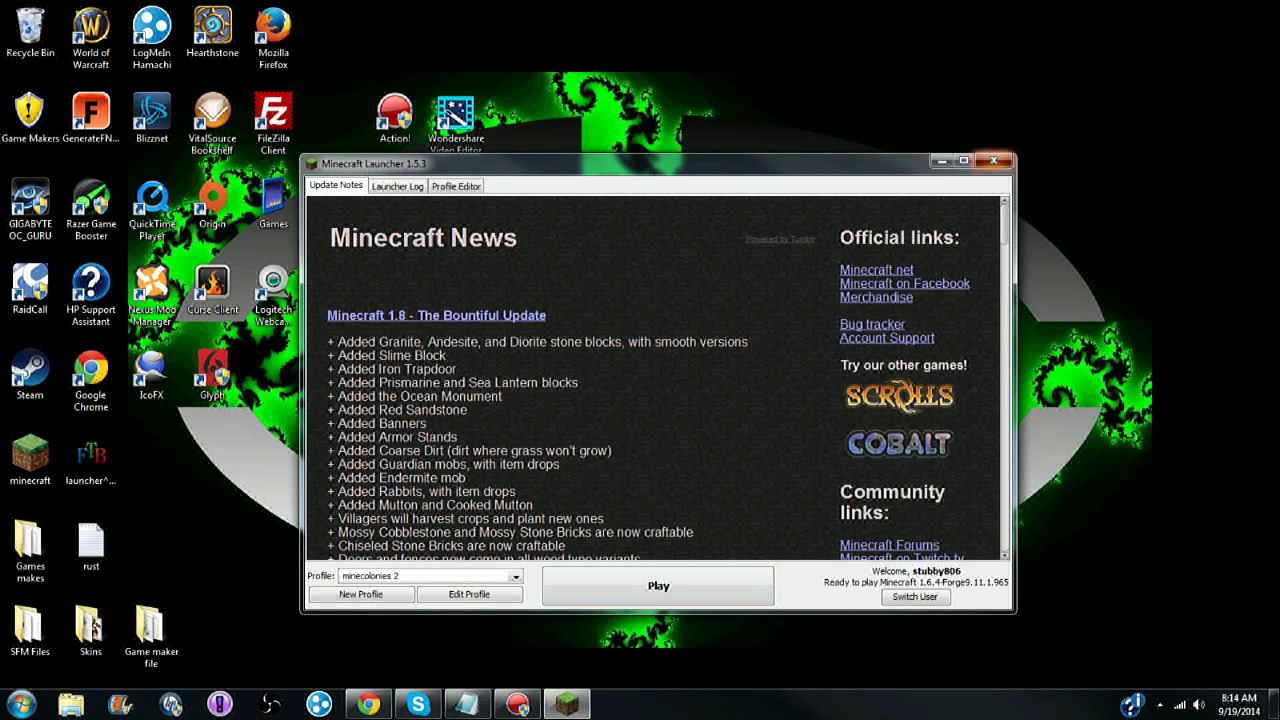
left_click(993, 160)
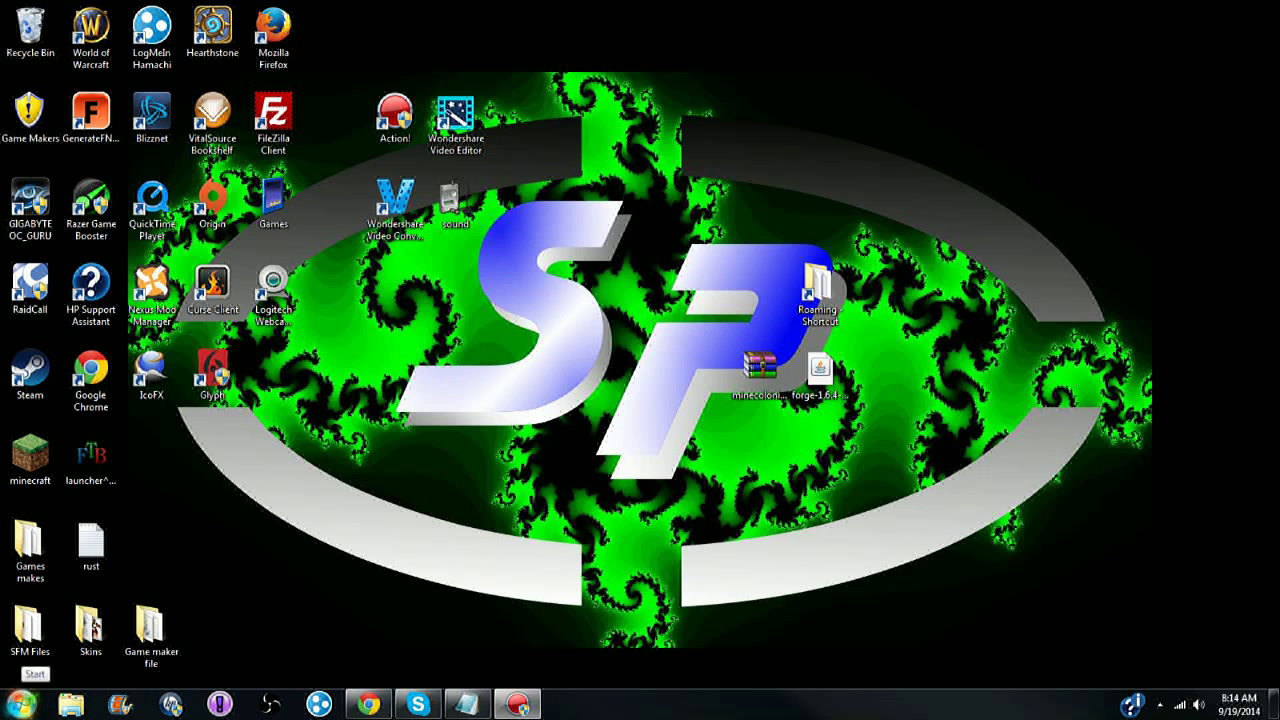
left_click(22, 704)
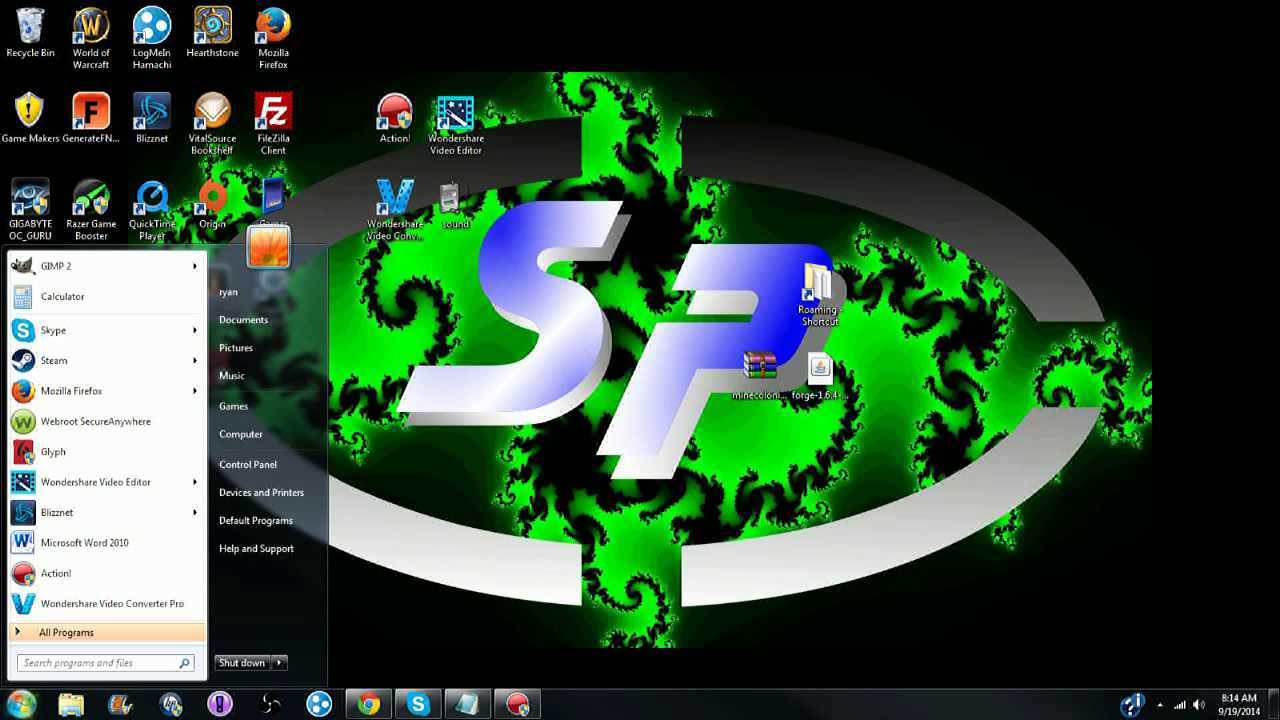
type("%a")
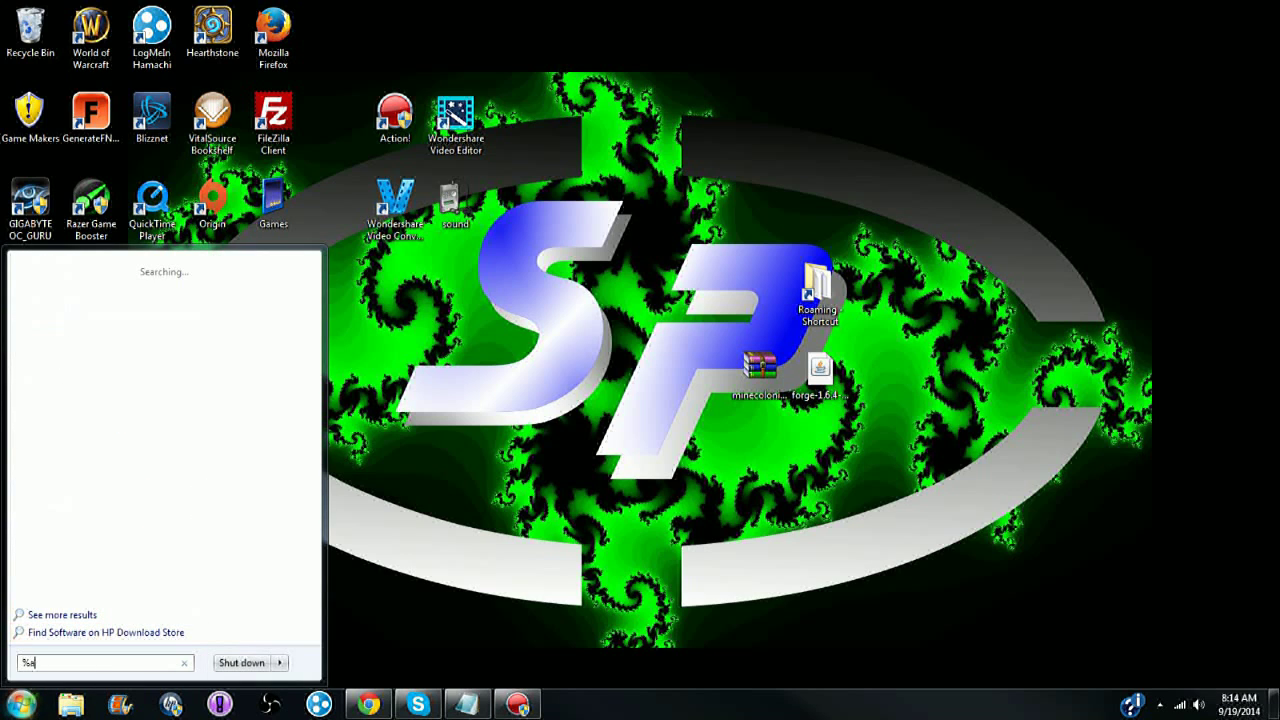
type("ppdata")
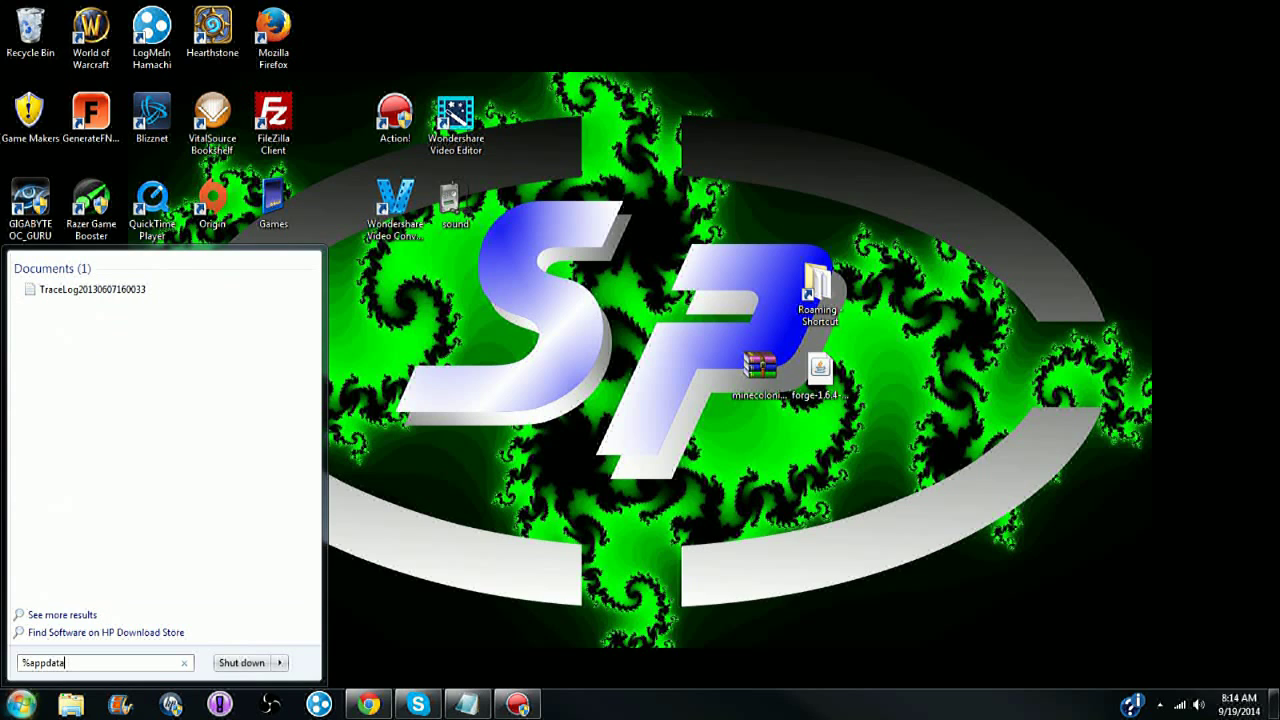
type("%")
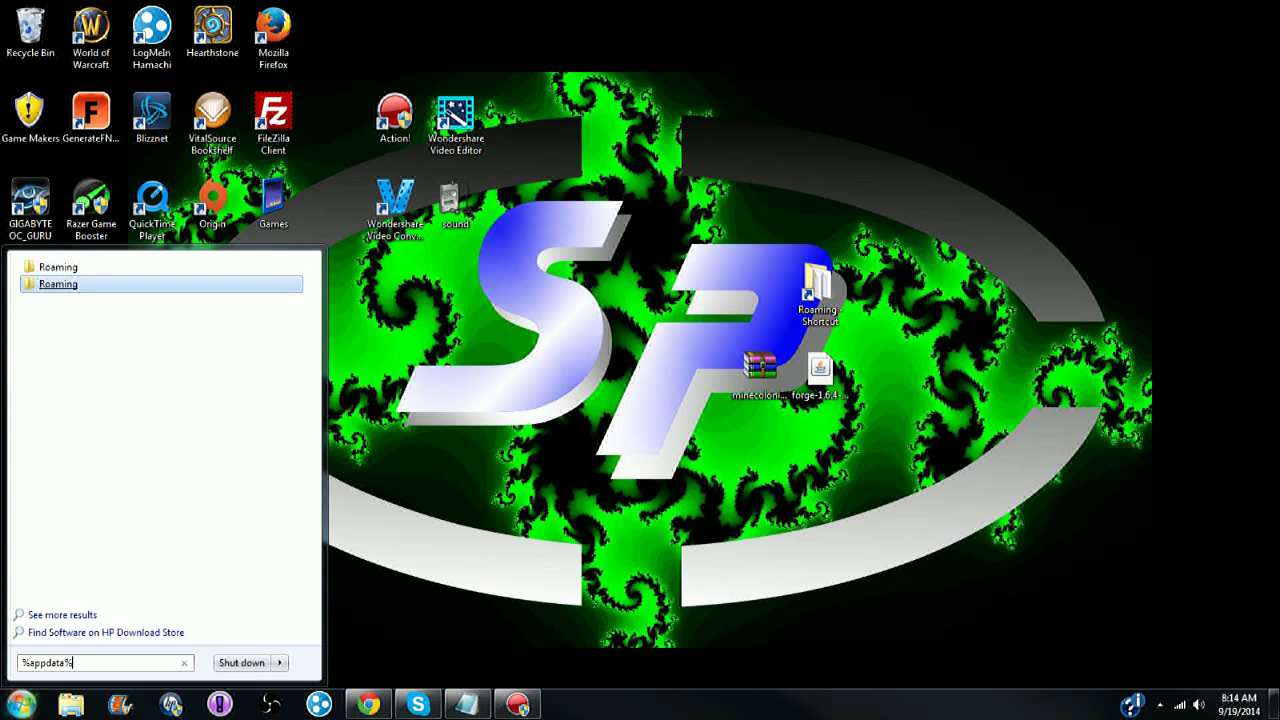
left_click(108, 284)
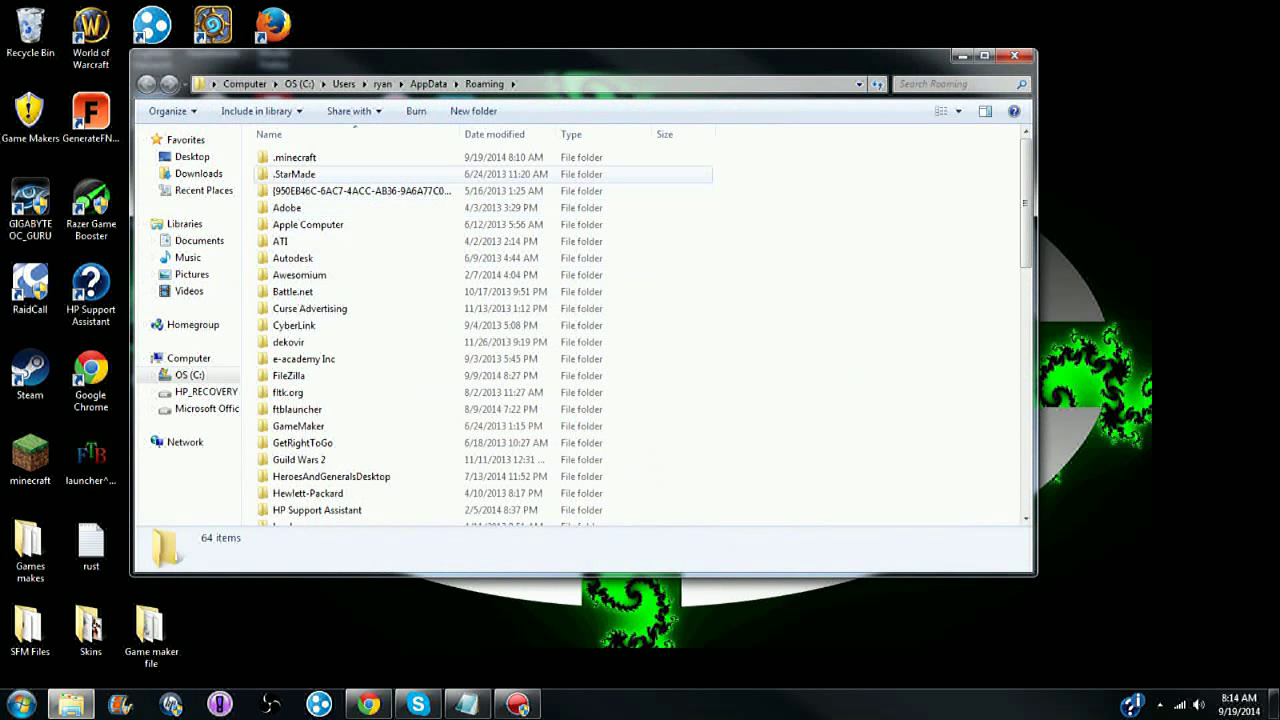
double_click(294, 157)
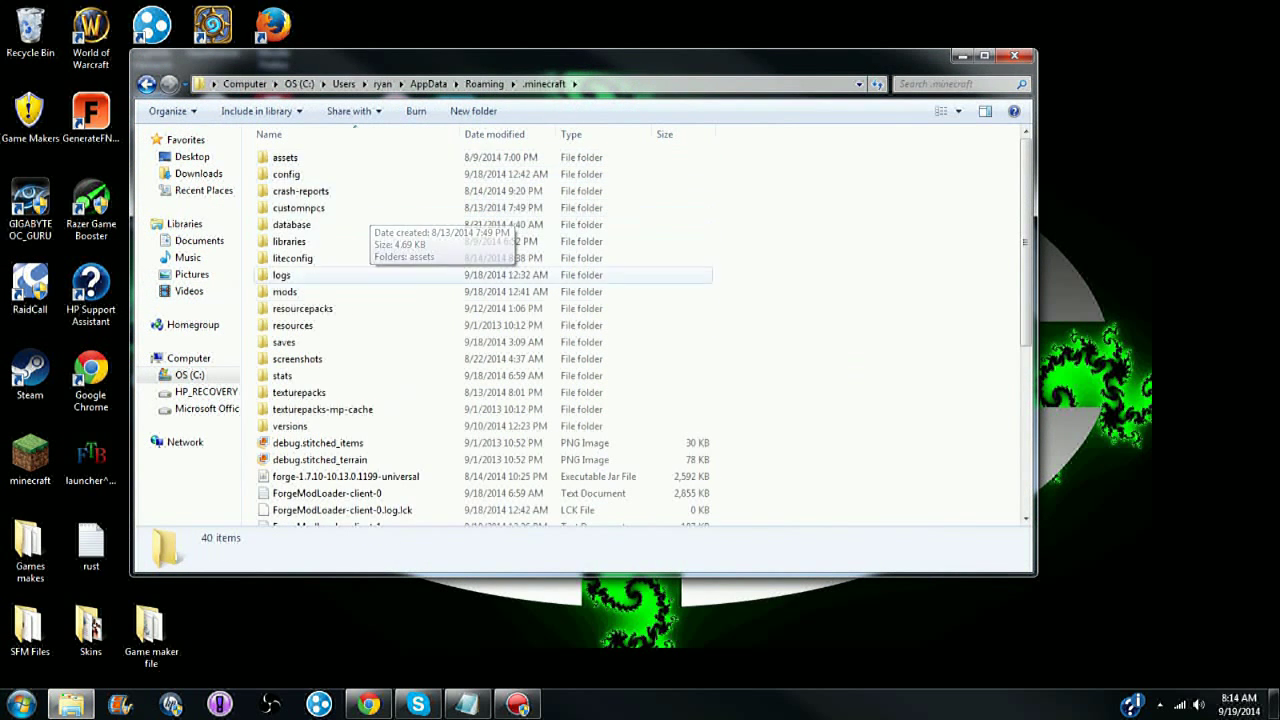
left_click(300, 291)
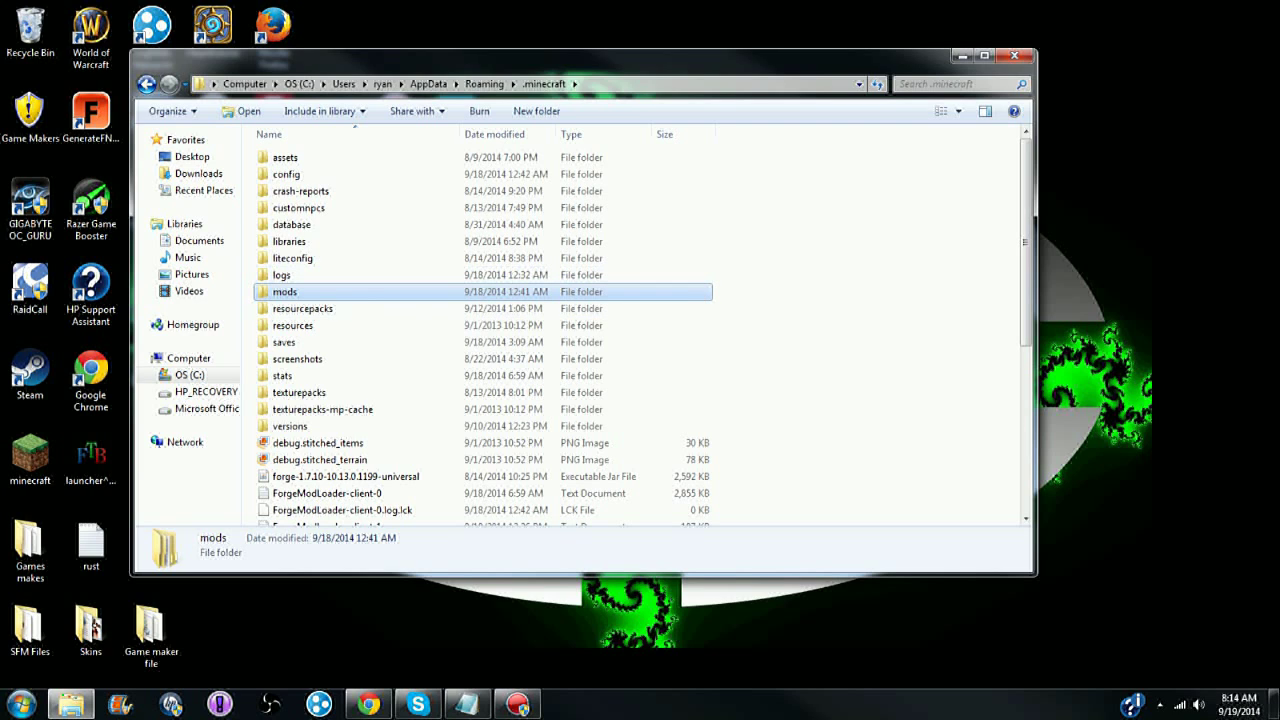
double_click(356, 291)
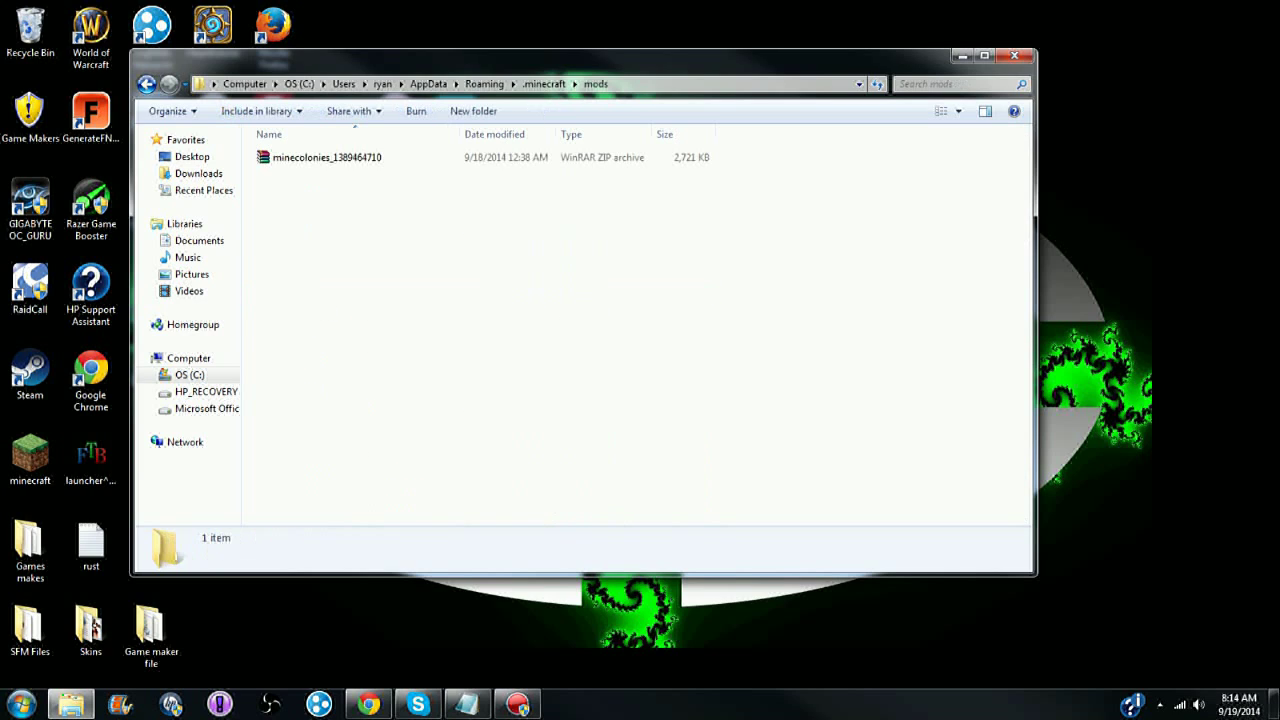
left_click_drag(880, 57, 656, 62)
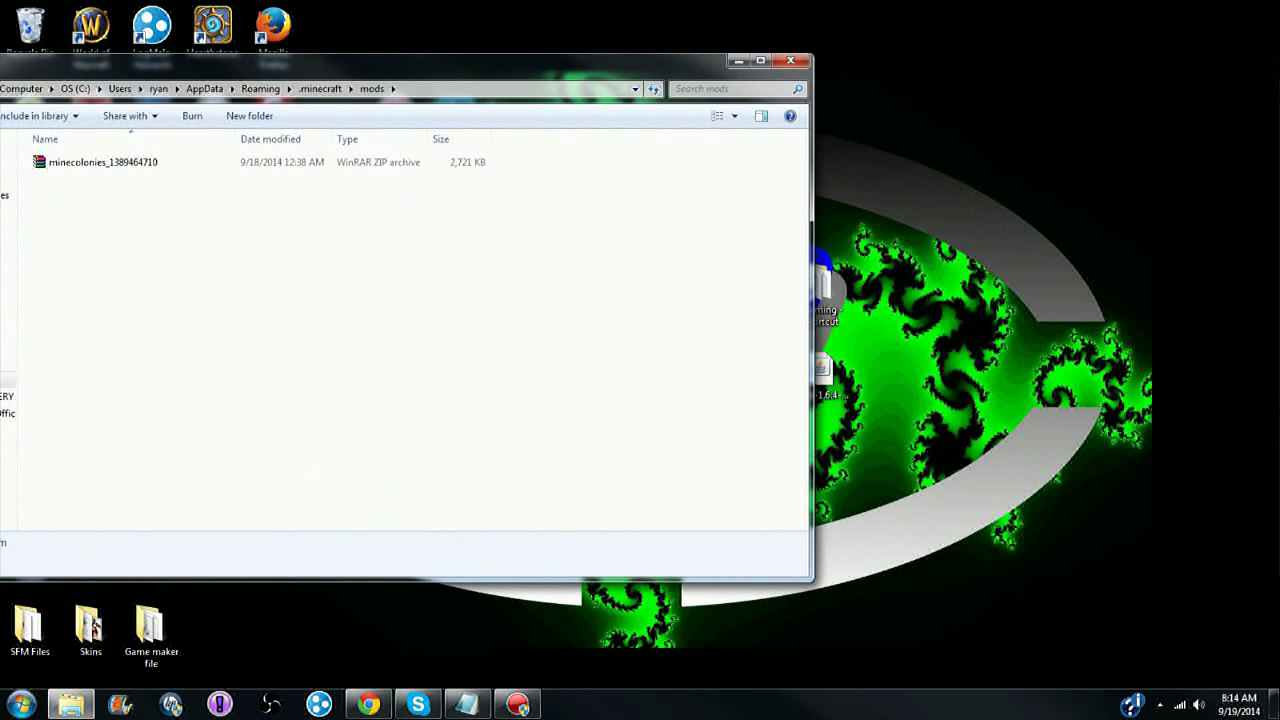
left_click_drag(735, 60, 539, 78)
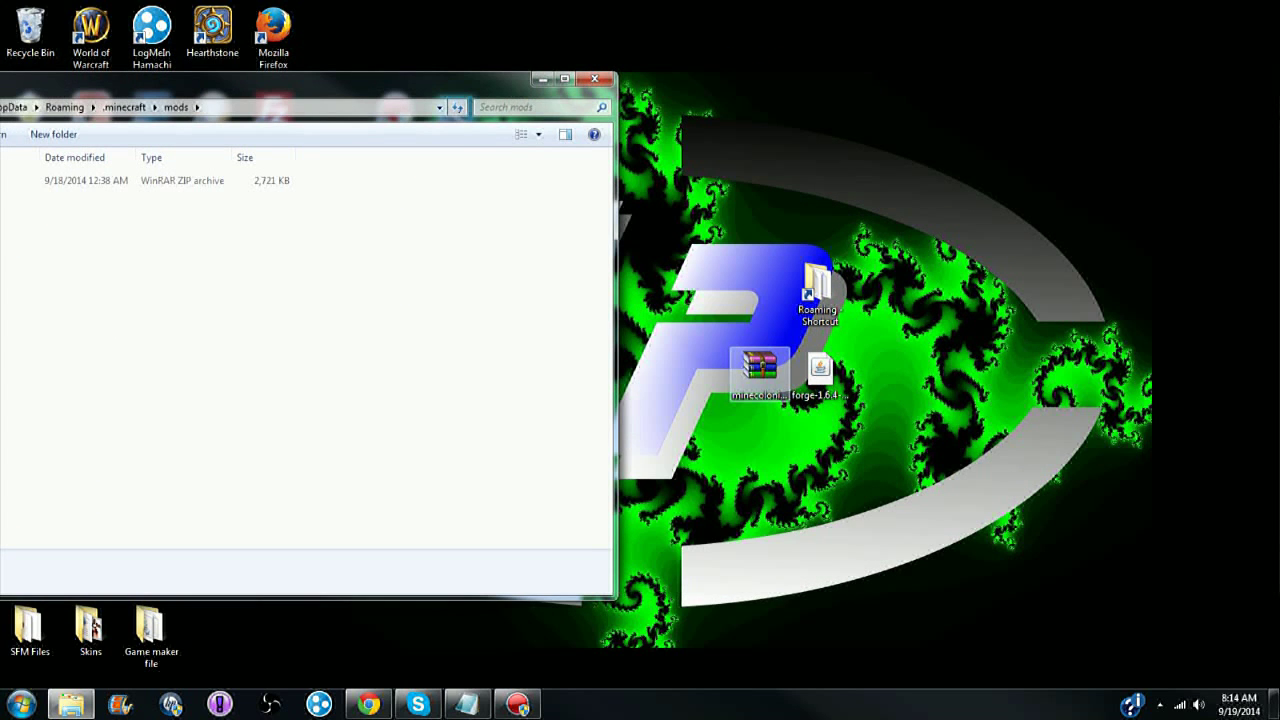
left_click_drag(300, 80, 791, 72)
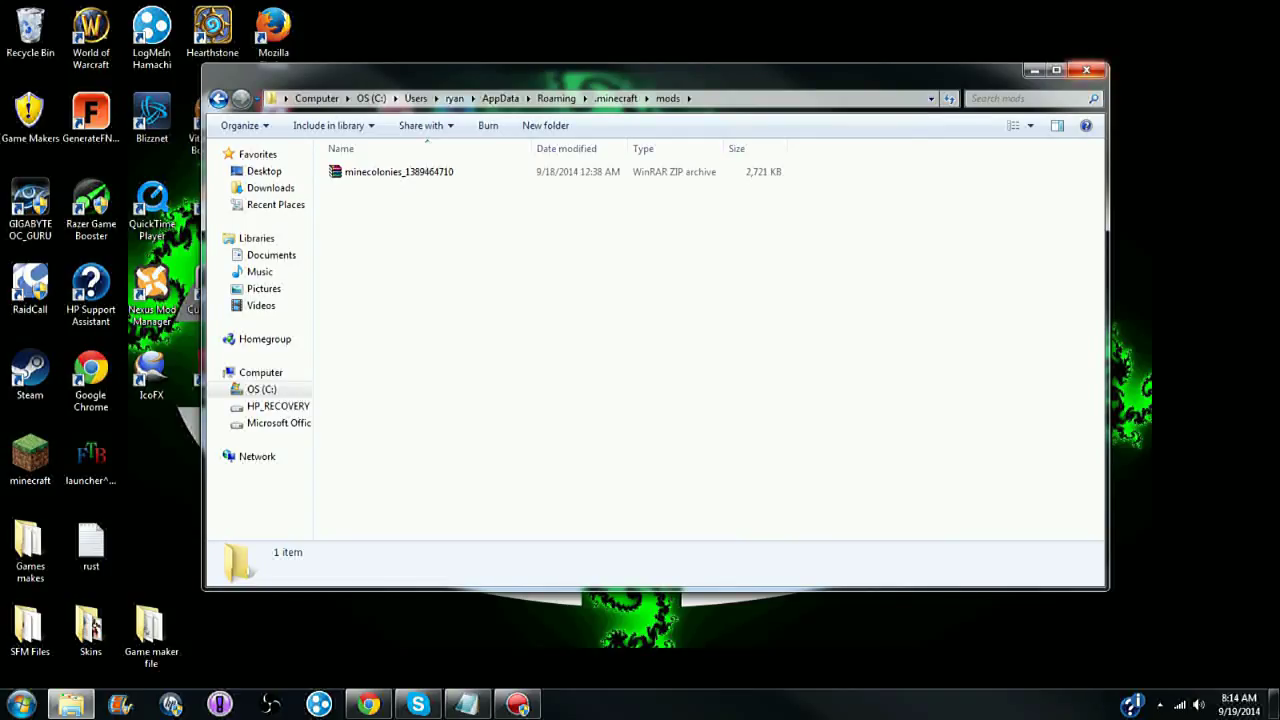
left_click(1086, 70)
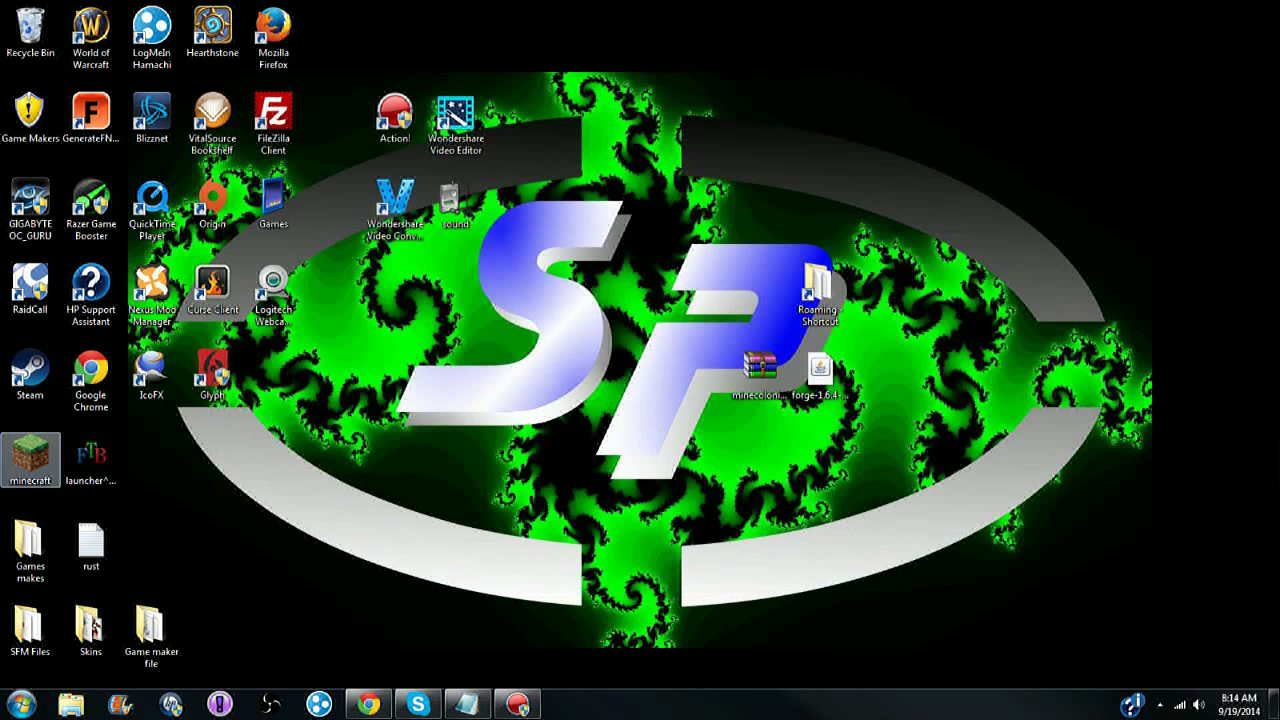
Start the launcher from its desktop shortcut, allow it past the security warning, and play Forge 1.6.4
left_click(30, 460)
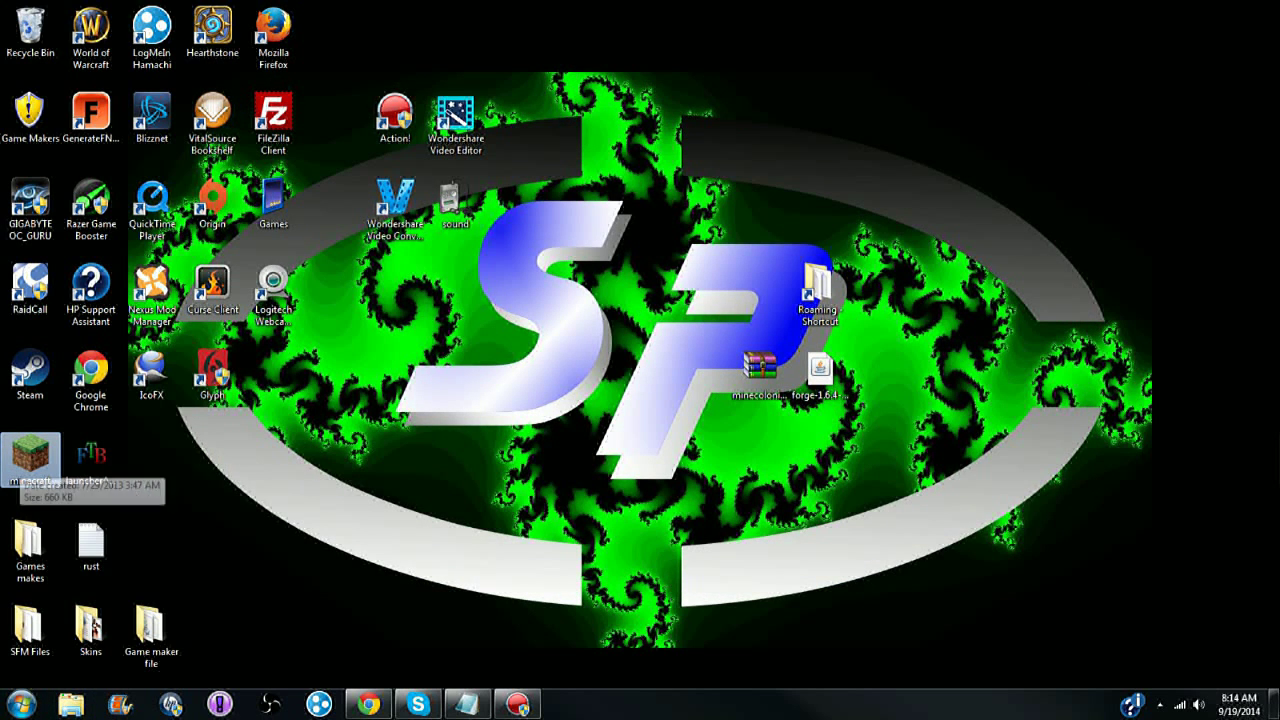
double_click(30, 460)
left_click(684, 366)
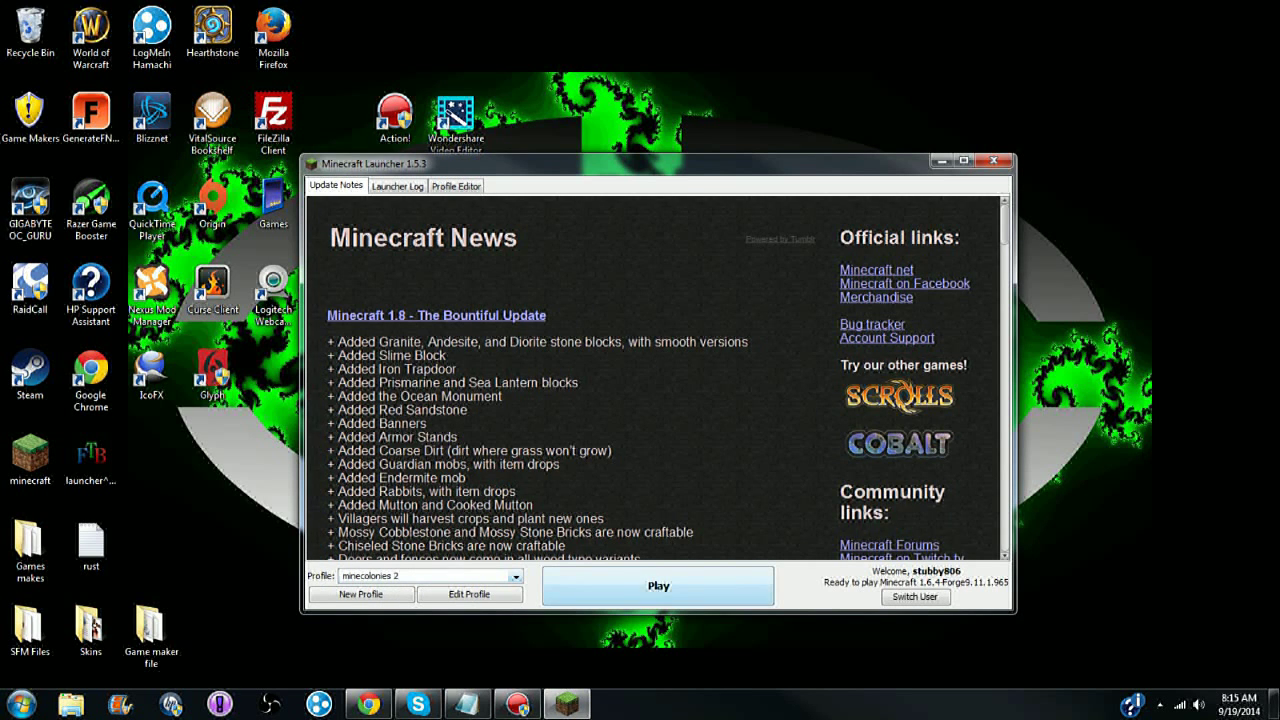
key("Return")
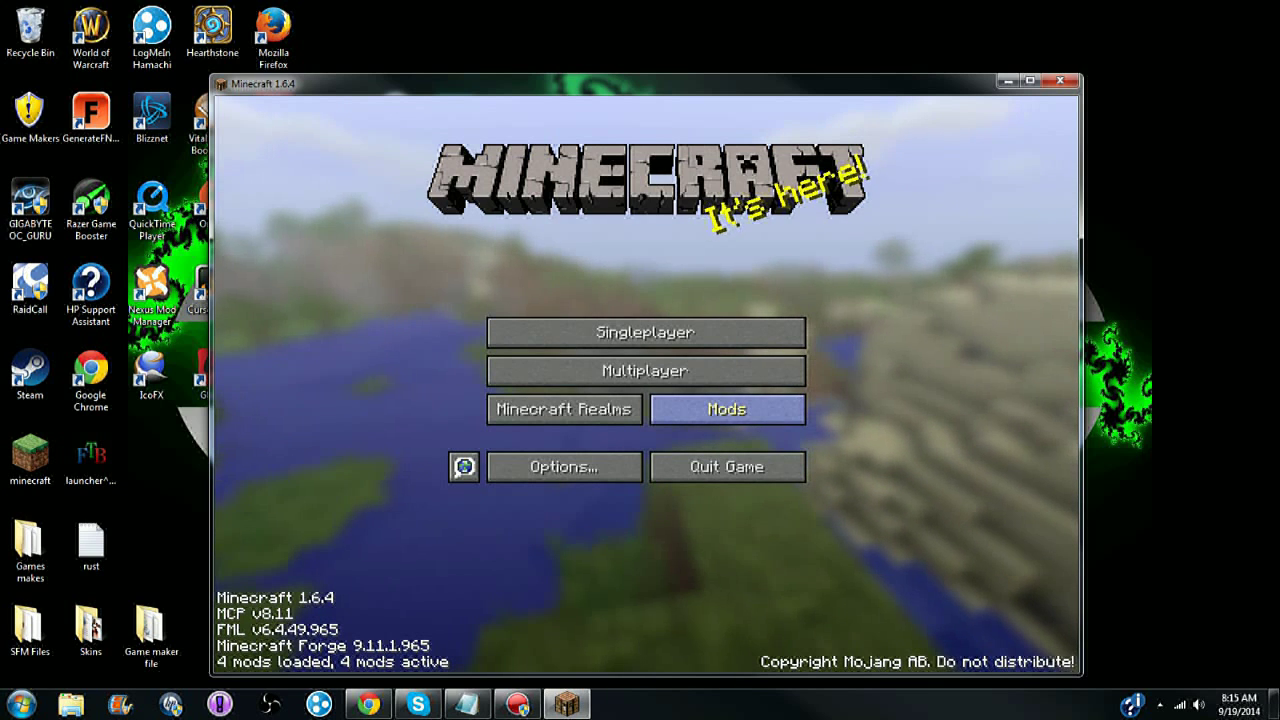
left_click(727, 409)
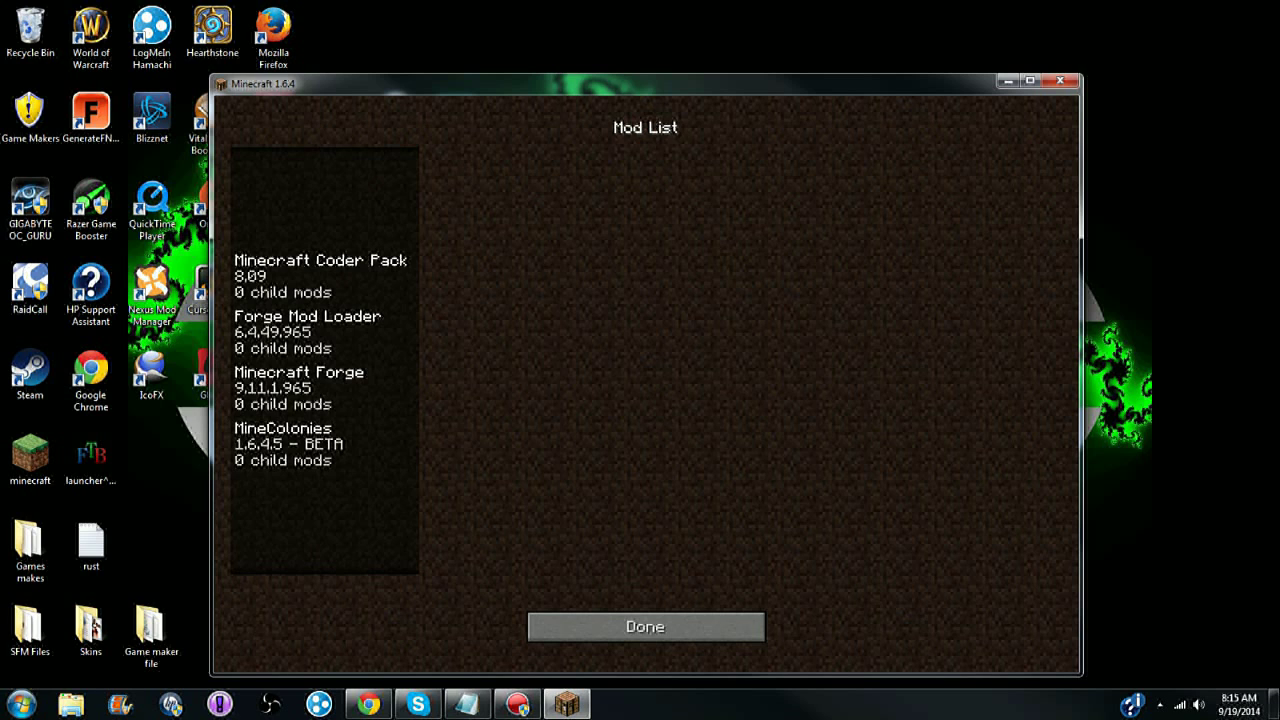
left_click(645, 626)
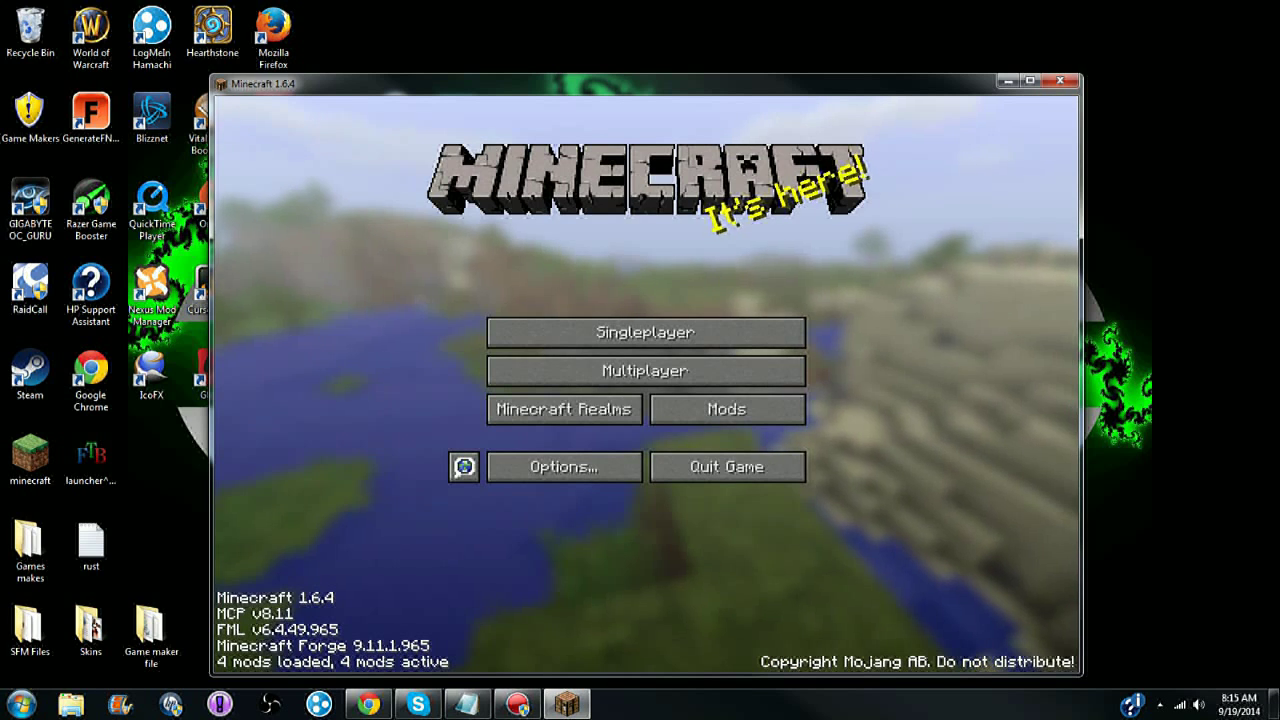